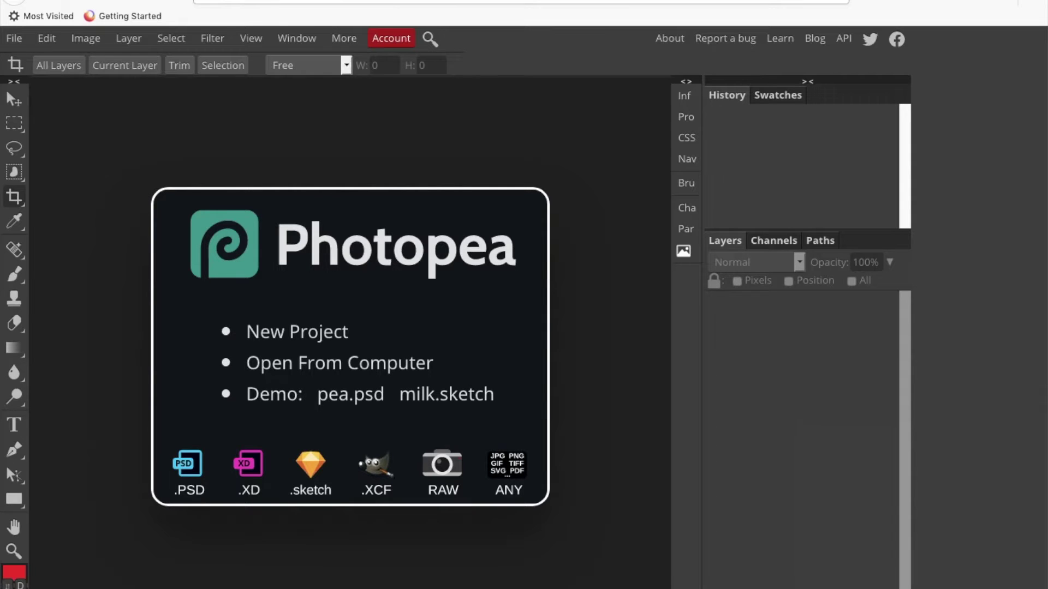
# Open Ferry_Road_House_3_300dpi.jpg from the Photopea_SAMPLES folder.
pyautogui.click(17, 41)
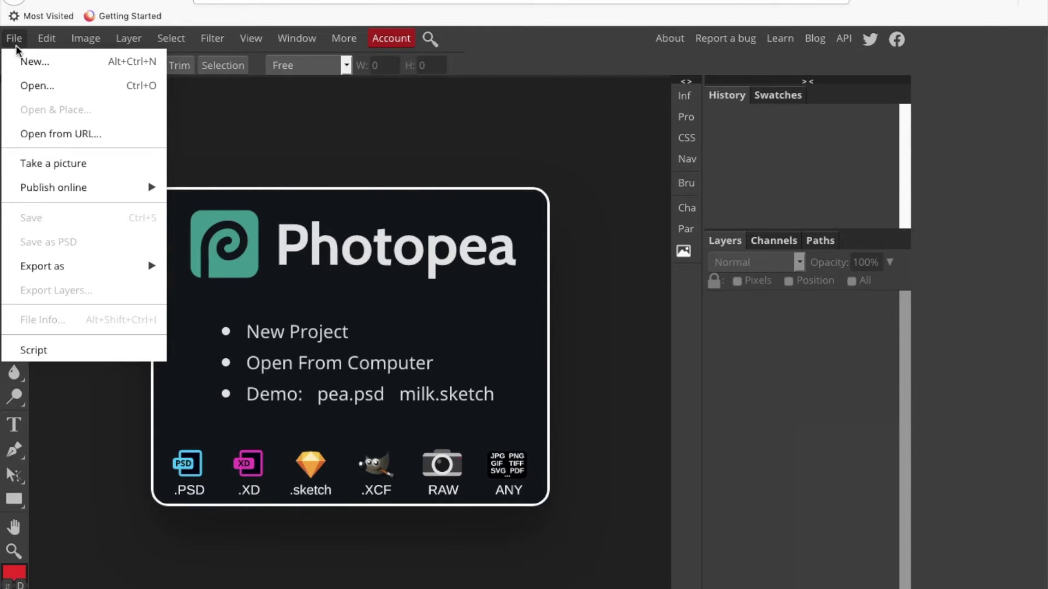
pyautogui.click(30, 86)
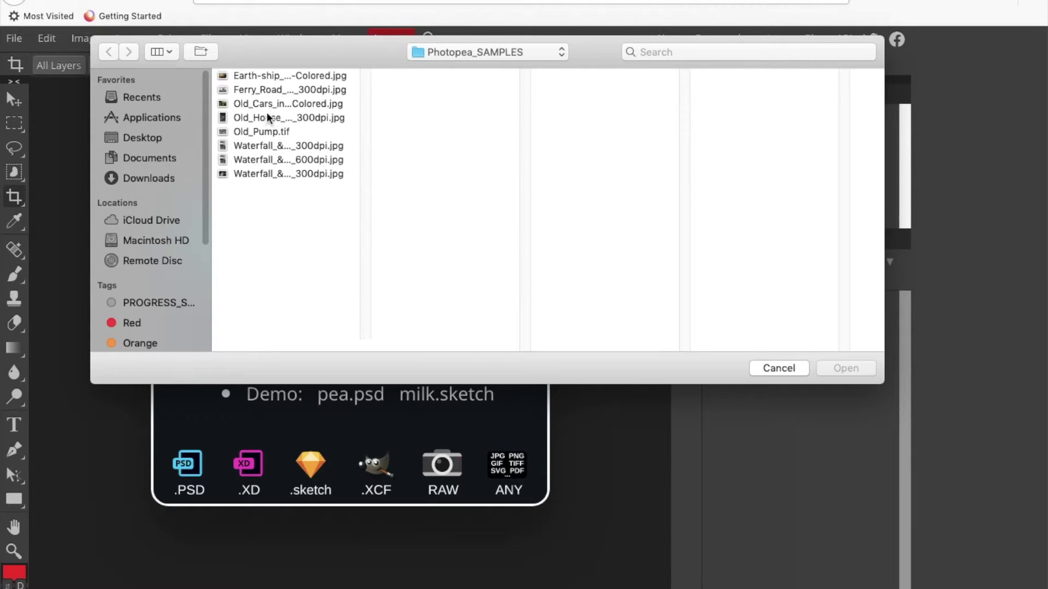
pyautogui.click(263, 90)
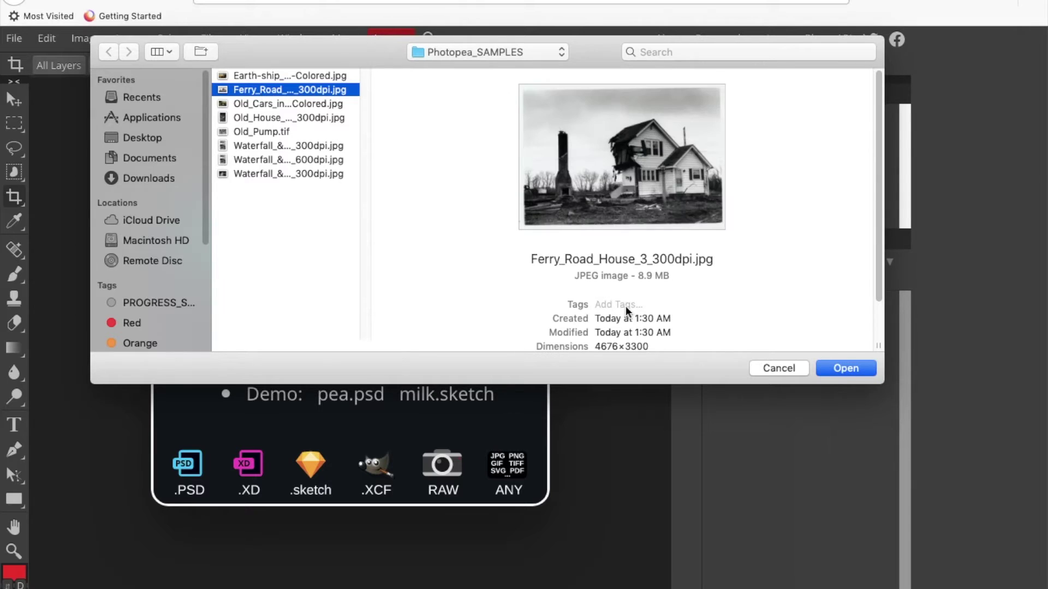
pyautogui.click(834, 362)
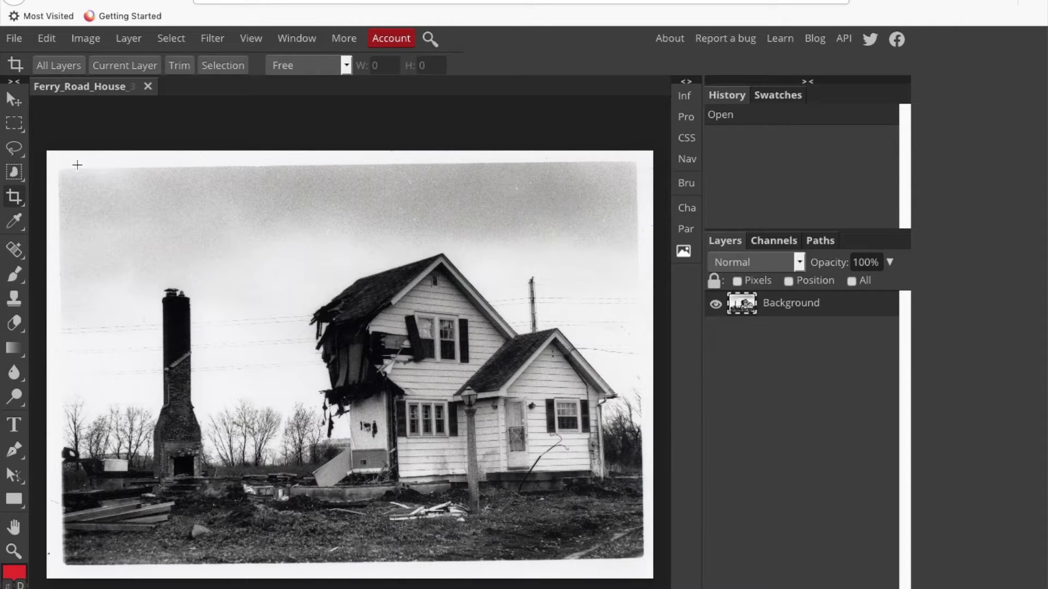
# Crop away the photo's white border with the Crop tool, rotating the crop frame slightly to match the tilted picture edges.
pyautogui.moveTo(59, 165); pyautogui.dragTo(640, 559)
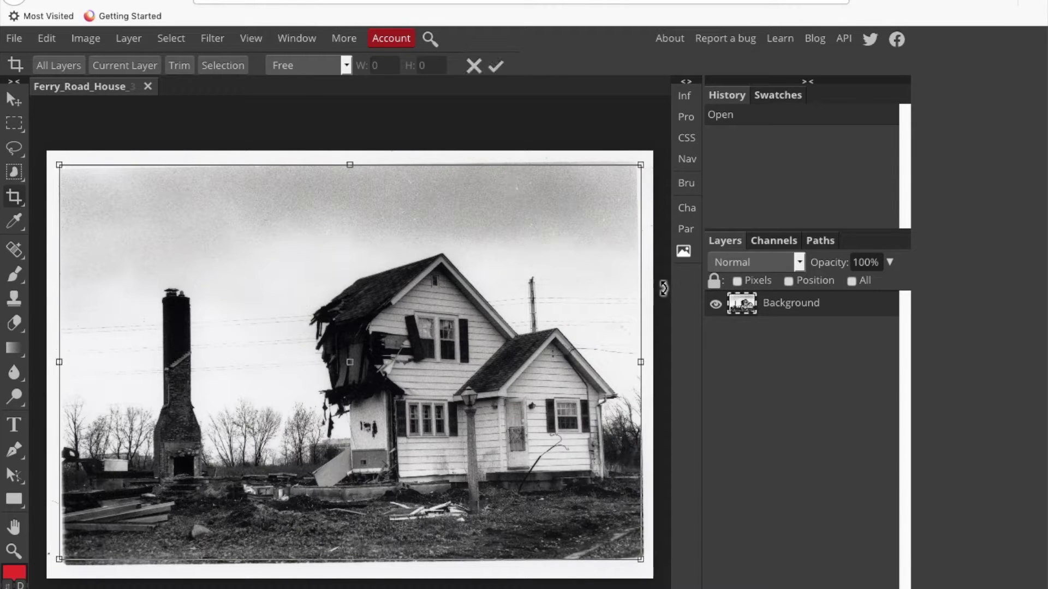
pyautogui.moveTo(660, 247); pyautogui.dragTo(657, 243)
pyautogui.moveTo(641, 358); pyautogui.dragTo(636, 358)
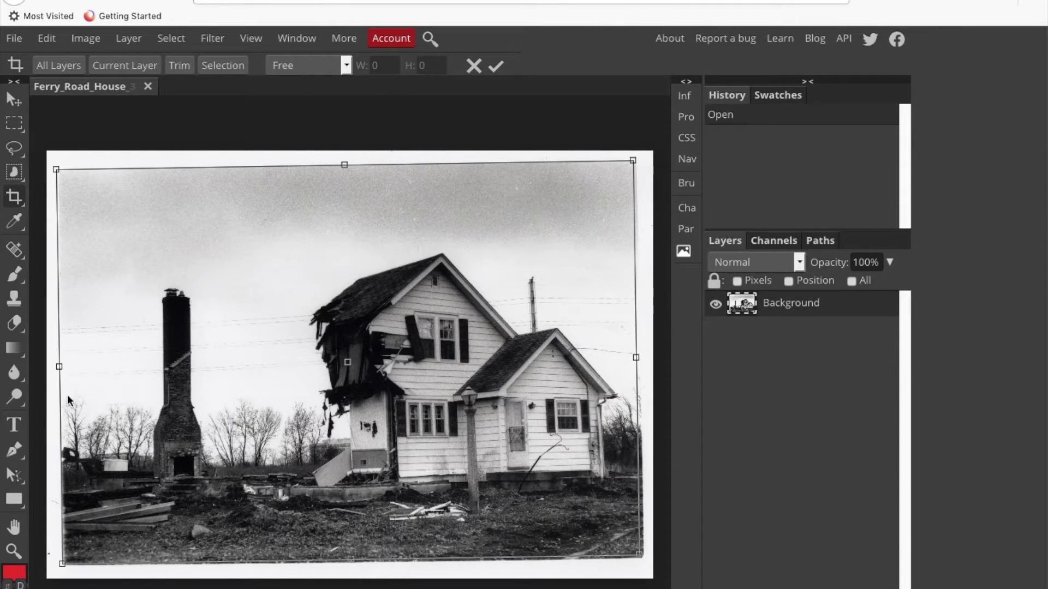
pyautogui.moveTo(60, 373); pyautogui.dragTo(65, 372)
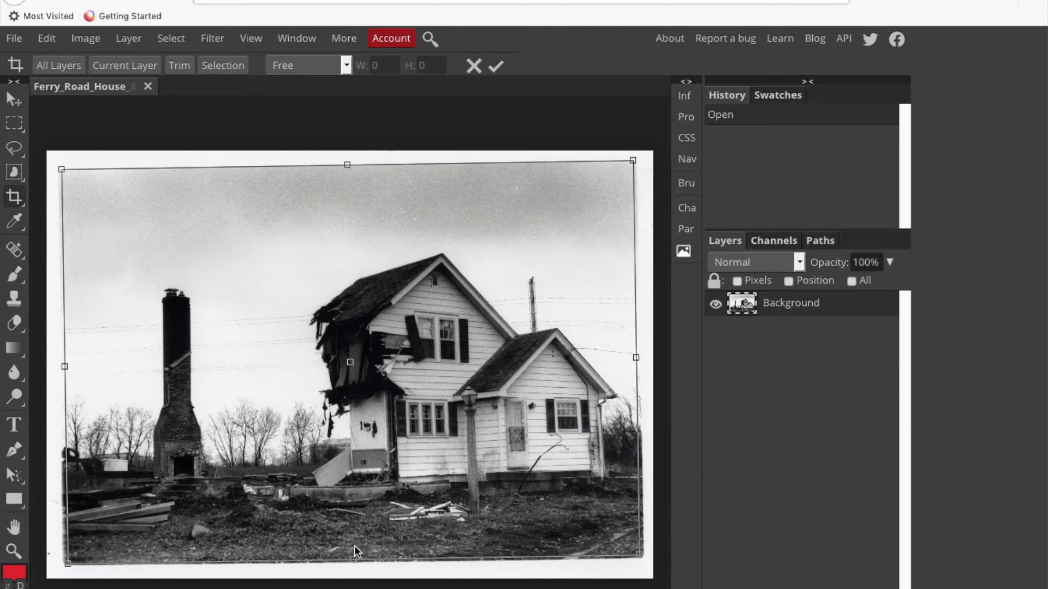
pyautogui.moveTo(347, 165); pyautogui.dragTo(348, 168)
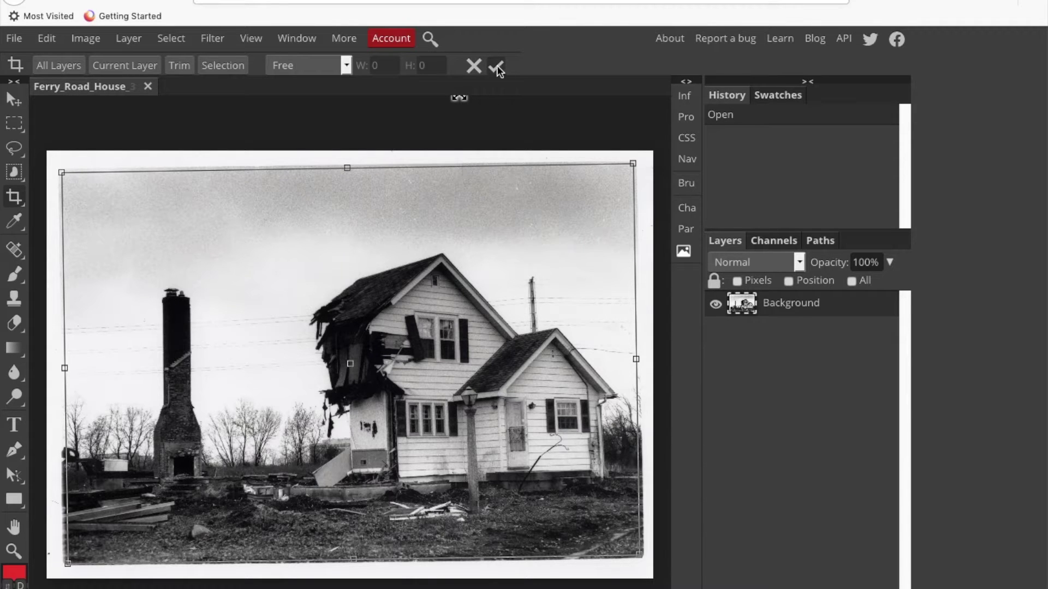
pyautogui.press('Return')
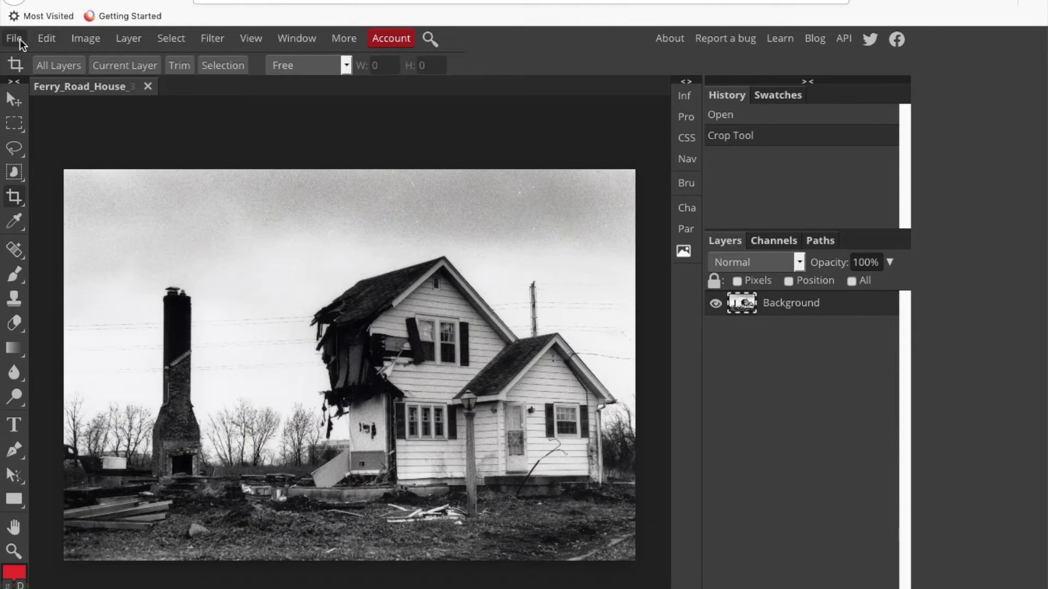
# Open the image size settings, view the dimensions in pixels and return the unit to inches.
pyautogui.click(82, 39)
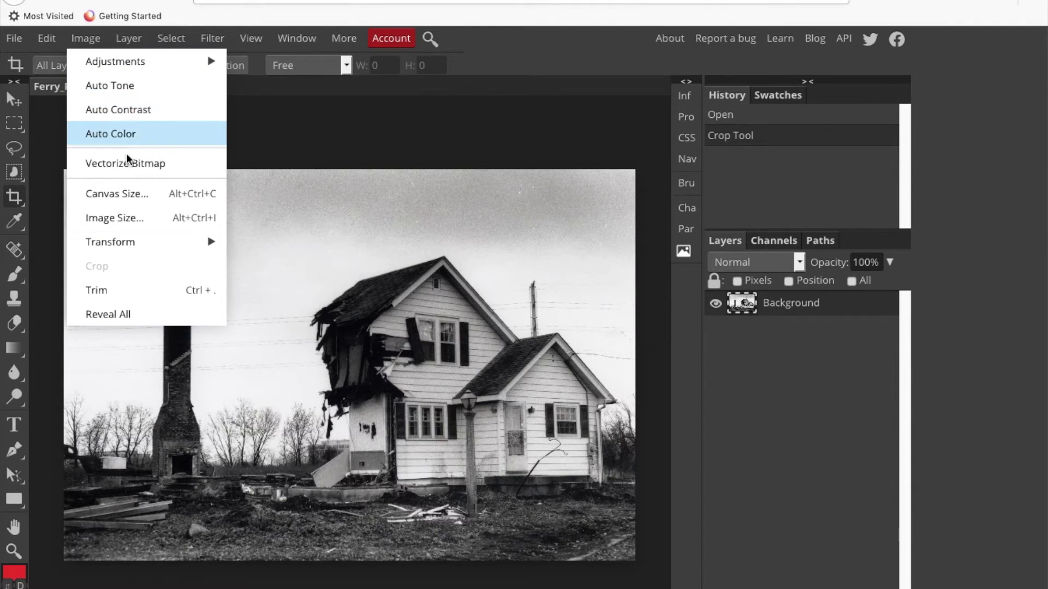
pyautogui.click(115, 222)
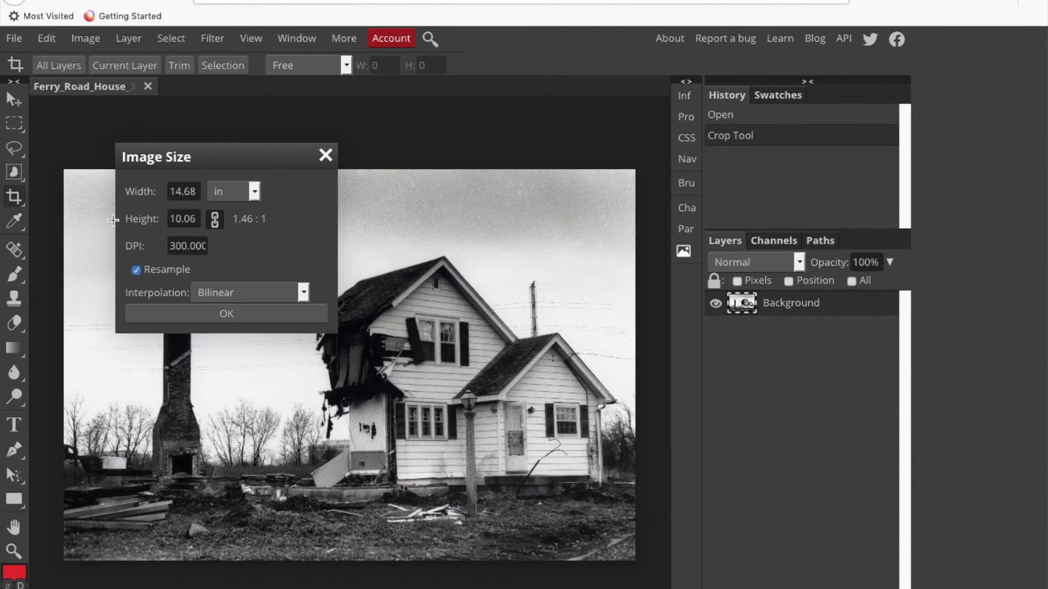
pyautogui.click(254, 192)
pyautogui.click(228, 160)
pyautogui.click(254, 191)
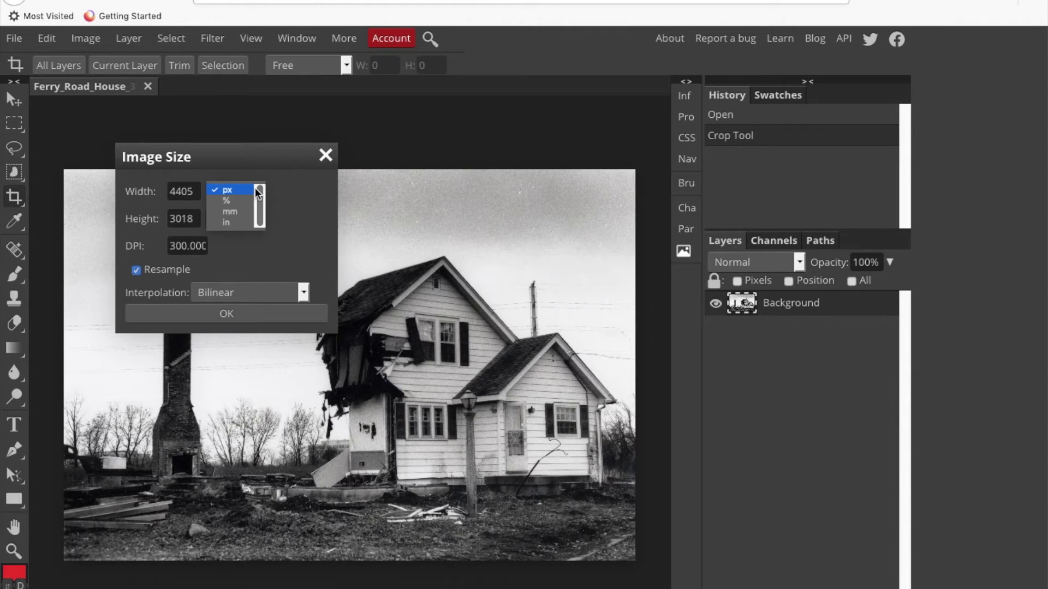
pyautogui.click(236, 221)
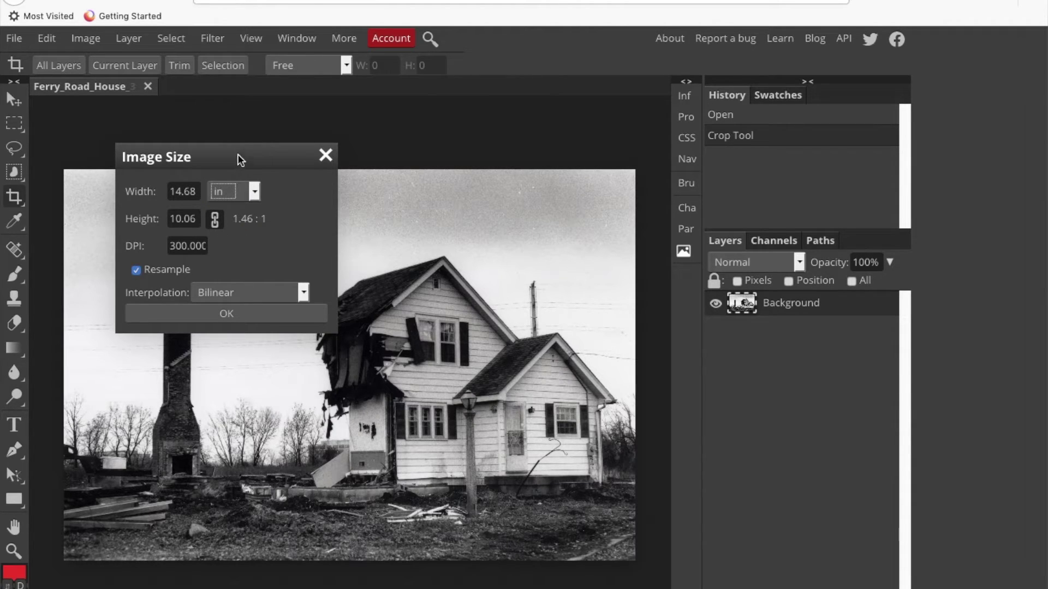
# Resize the image to a height of 7.36 inches at 300 DPI, keeping the proportions linked.
pyautogui.moveTo(237, 154); pyautogui.dragTo(319, 218)
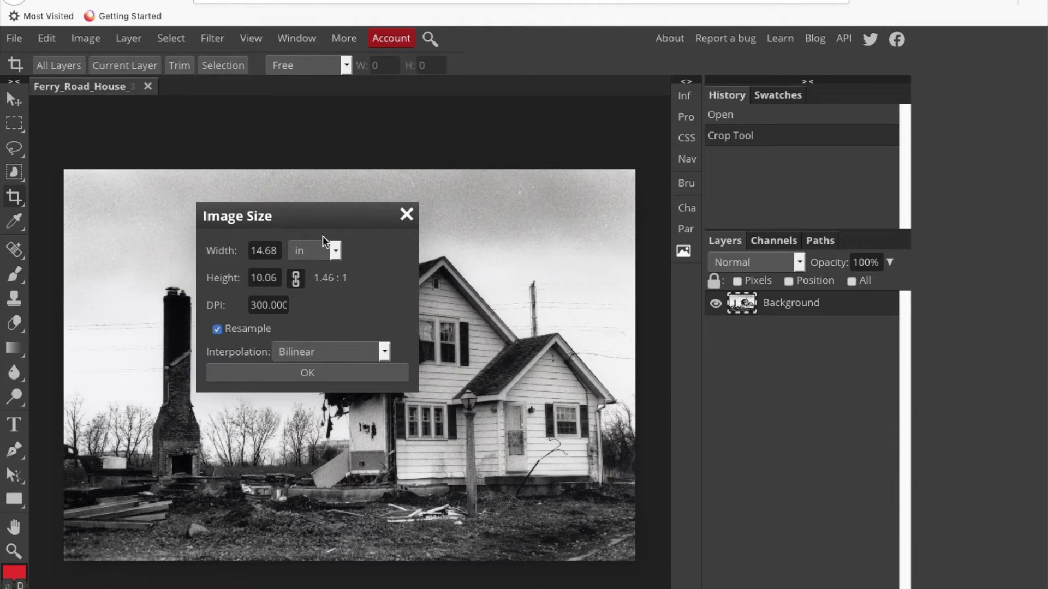
pyautogui.doubleClick(279, 249)
pyautogui.write('10.83')
pyautogui.moveTo(274, 279); pyautogui.dragTo(262, 279)
pyautogui.write('36')
pyautogui.click(307, 373)
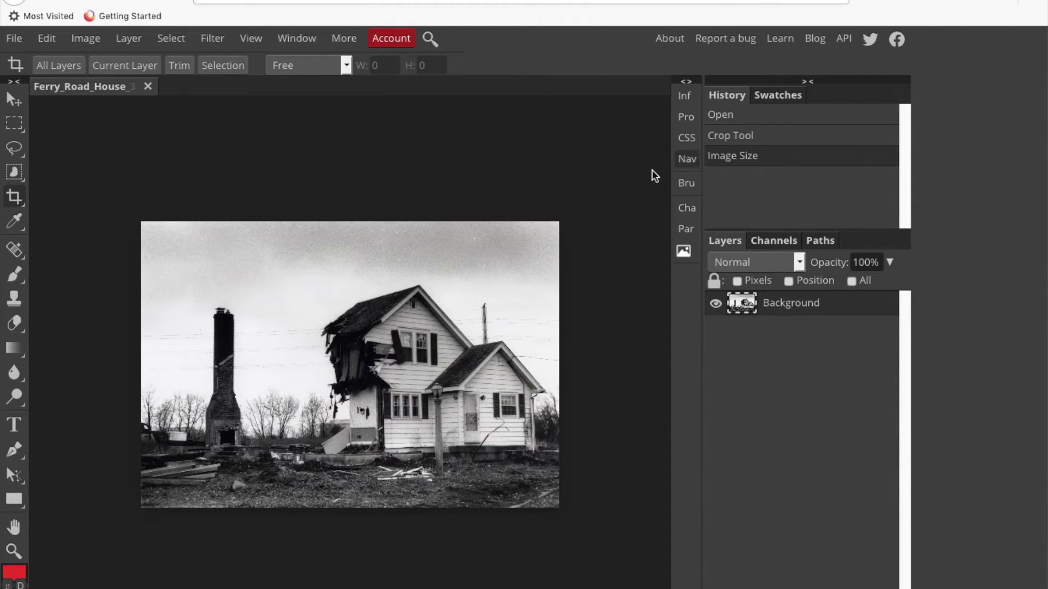
# Inspect the damaged side of the house up close using the Navigator and fit the whole image back in view.
pyautogui.click(687, 158)
pyautogui.moveTo(550, 250)
pyautogui.mouseDown()
pyautogui.moveTo(575, 250)
pyautogui.moveTo(566, 251)
pyautogui.mouseUp()
pyautogui.moveTo(587, 191)
pyautogui.mouseDown()
pyautogui.moveTo(620, 213)
pyautogui.moveTo(603, 212)
pyautogui.moveTo(581, 182)
pyautogui.mouseUp()
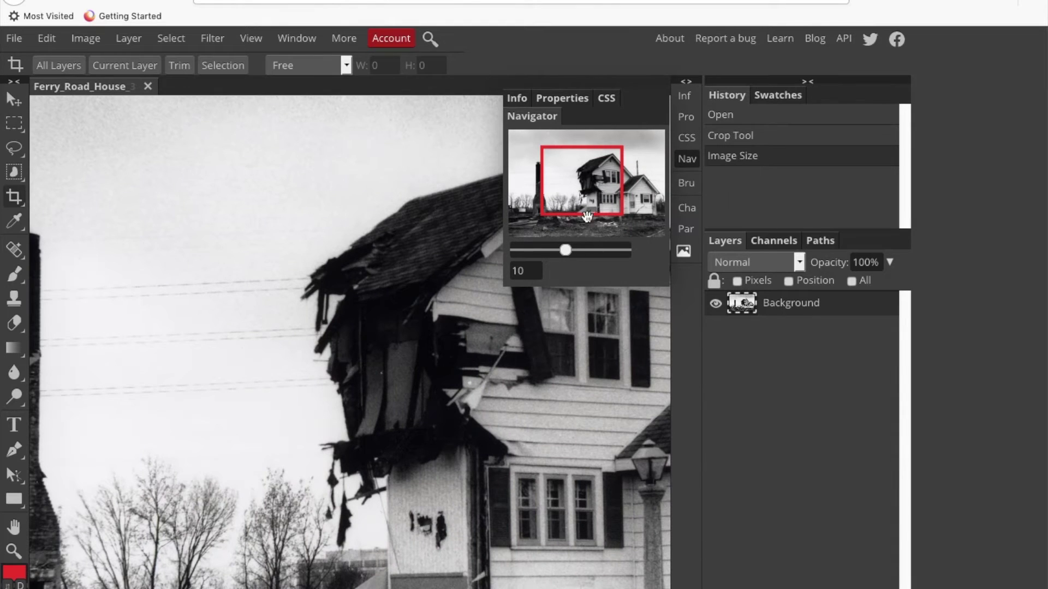
pyautogui.click(684, 155)
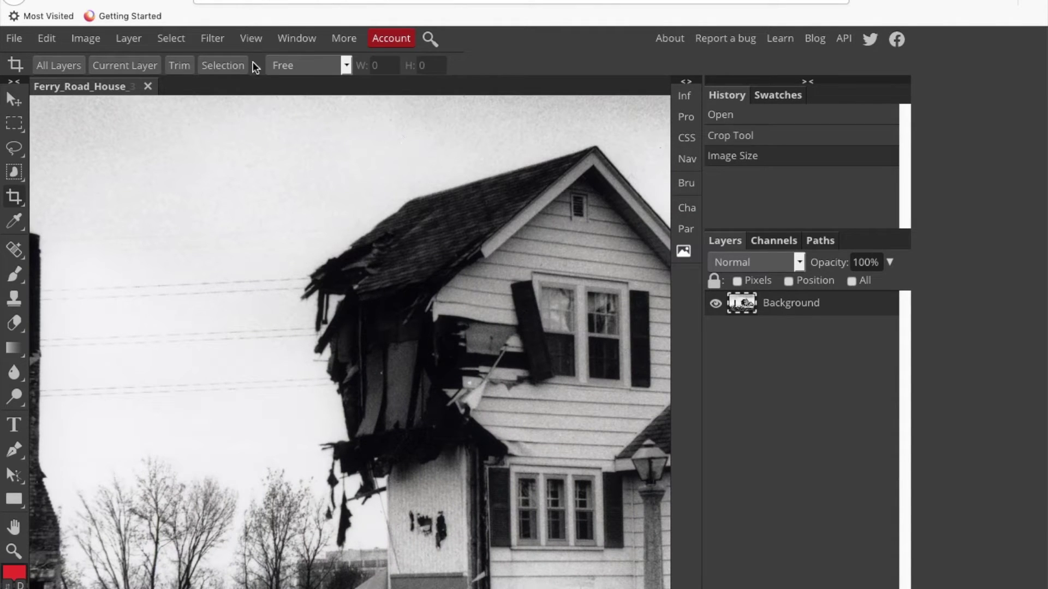
pyautogui.click(254, 37)
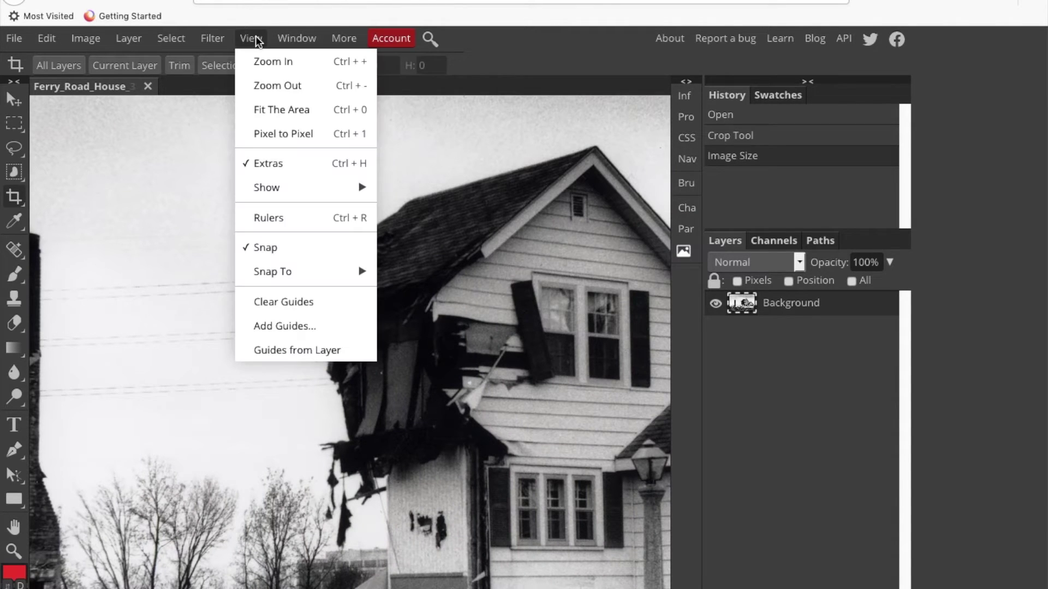
pyautogui.click(265, 108)
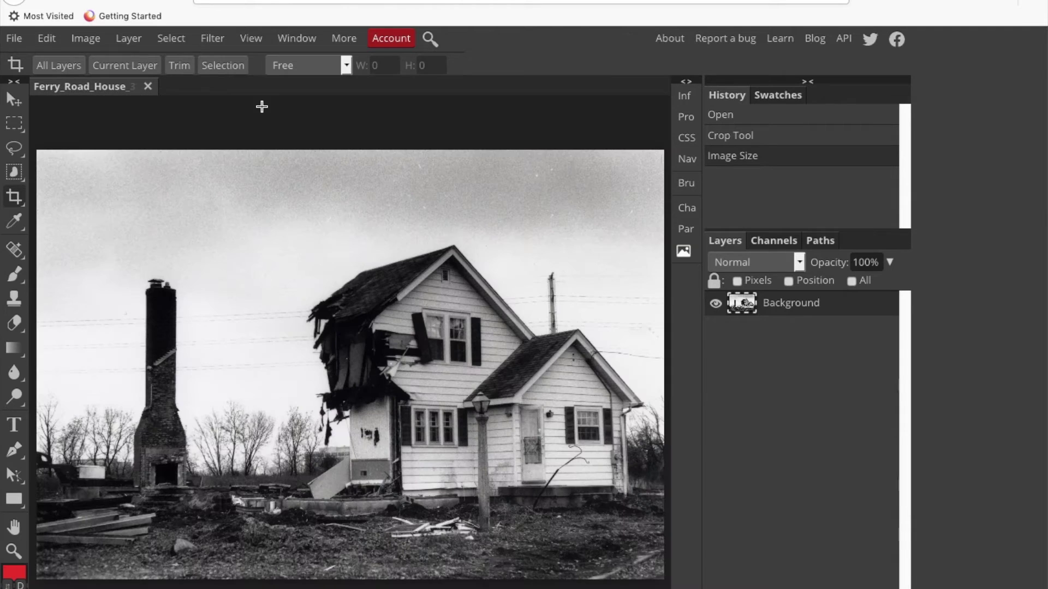
# Begin a JPG export of the resized photo, review the available formats and keep JPG selected.
pyautogui.click(14, 39)
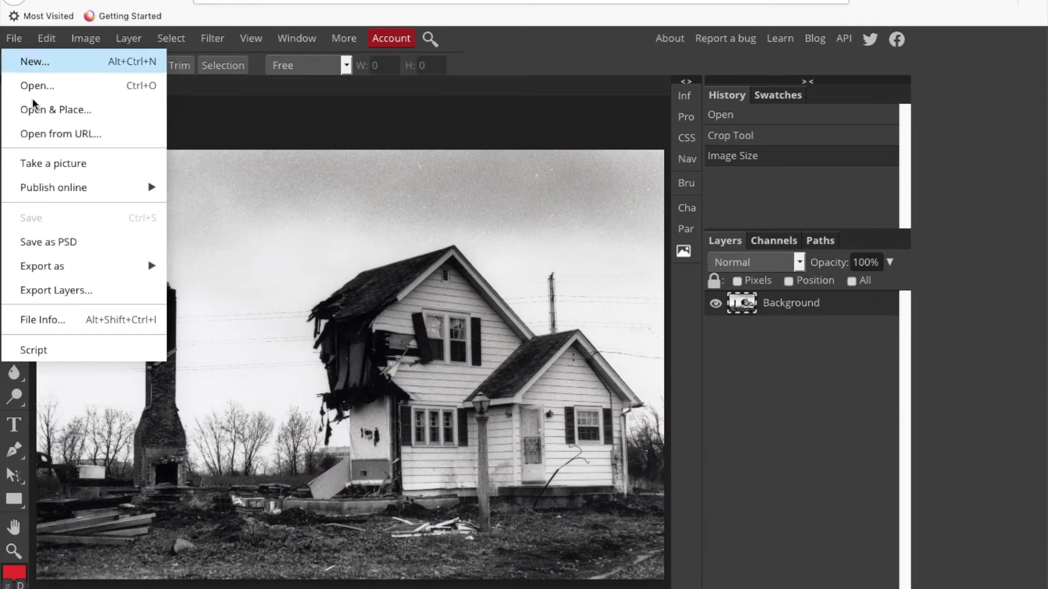
pyautogui.moveTo(50, 267)
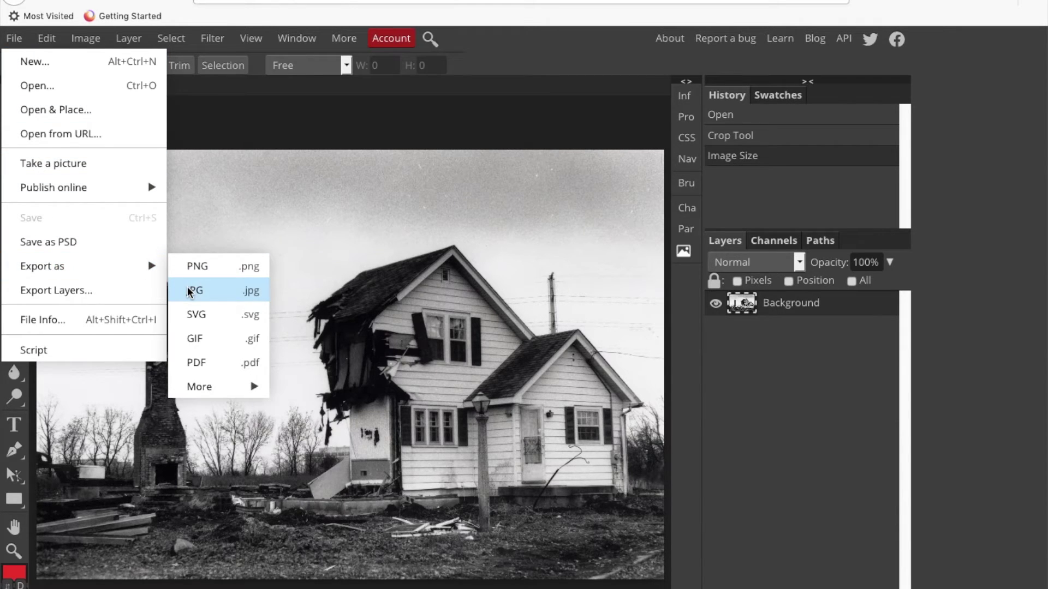
pyautogui.click(225, 286)
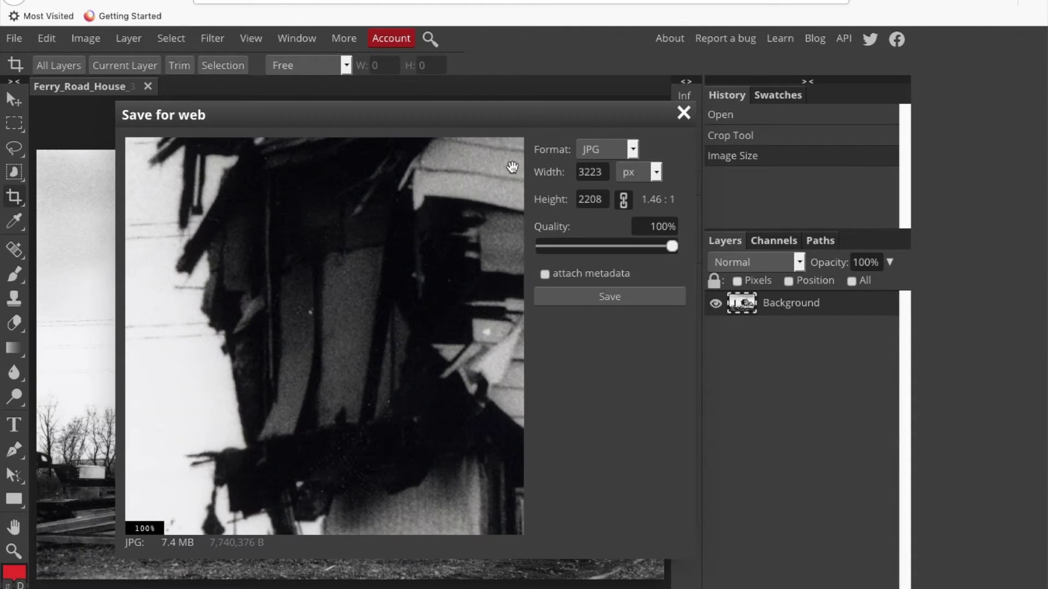
pyautogui.click(632, 148)
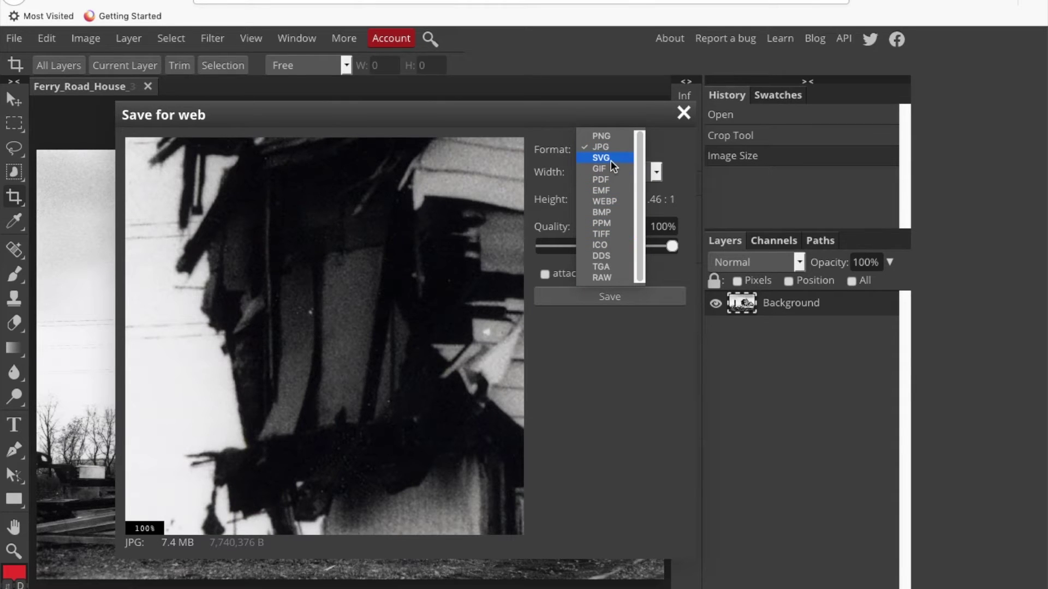
pyautogui.click(603, 145)
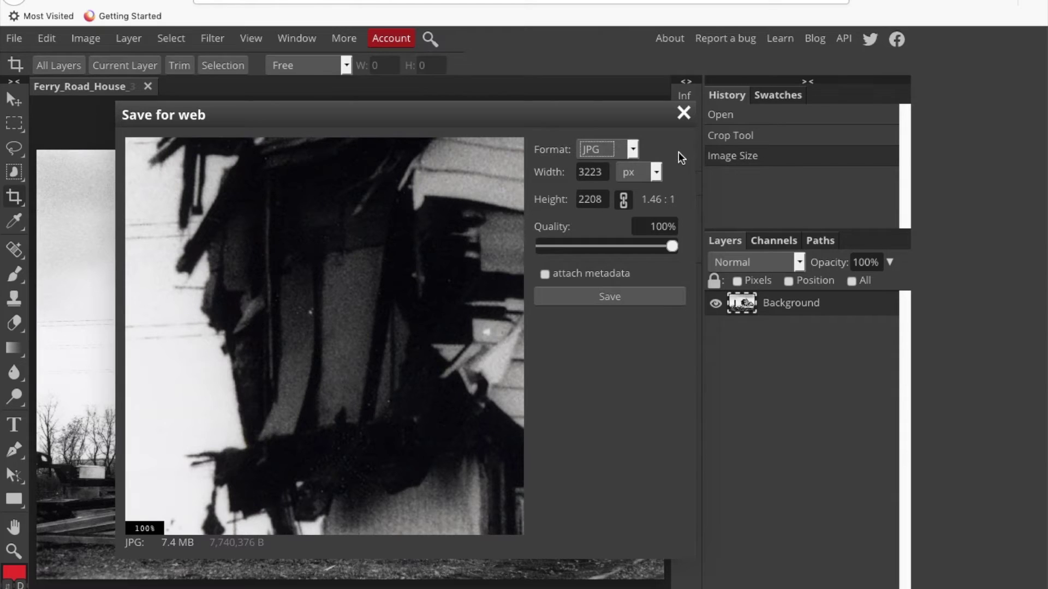
# Try percent as the export size unit, return to pixels, and save the JPG at 100% quality but cancel the download.
pyautogui.click(661, 174)
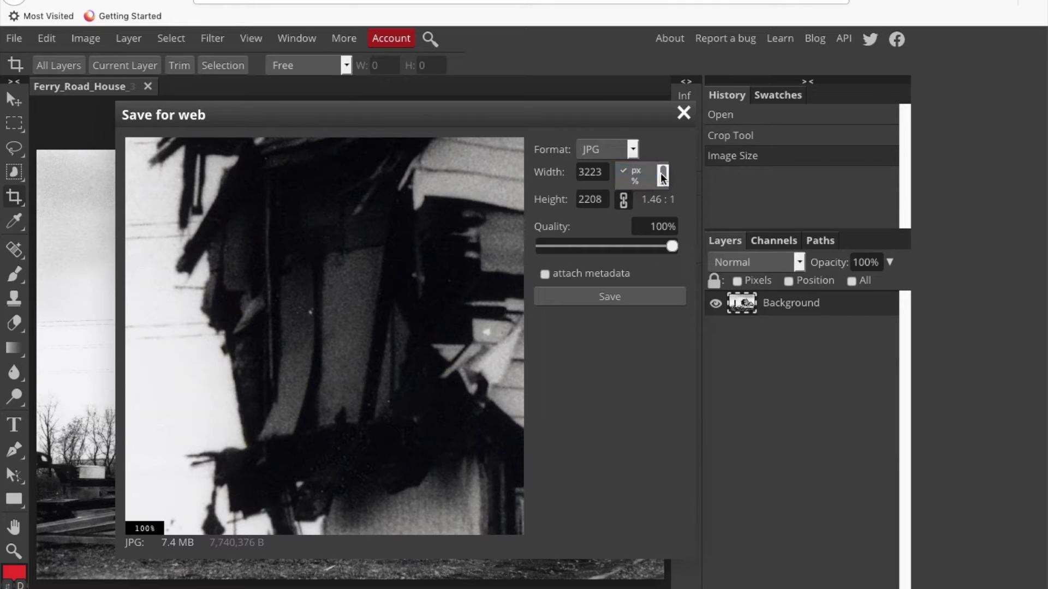
pyautogui.click(638, 181)
pyautogui.click(659, 173)
pyautogui.click(636, 160)
pyautogui.click(645, 300)
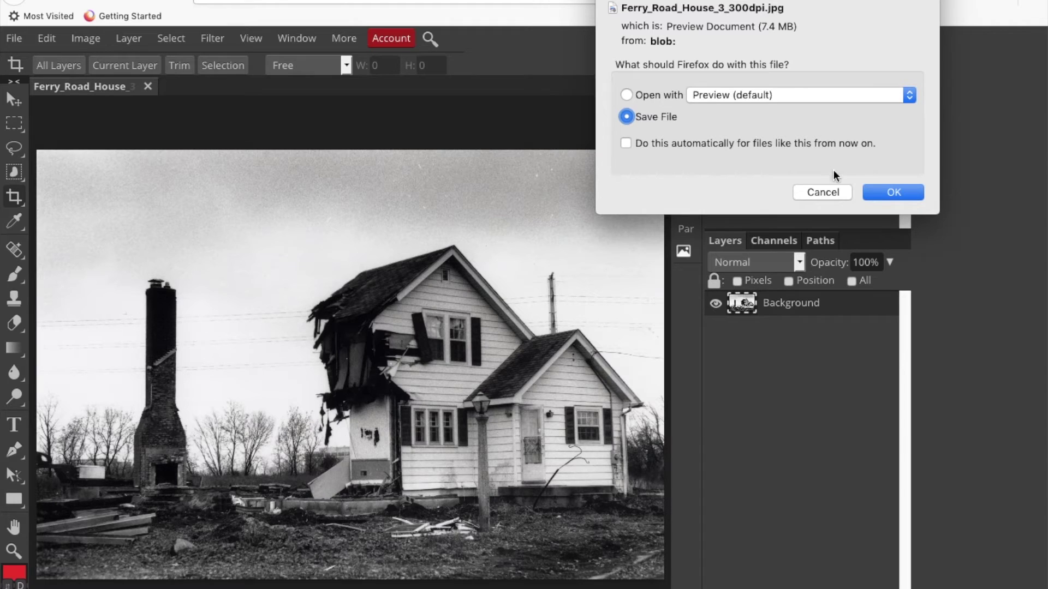
pyautogui.click(823, 192)
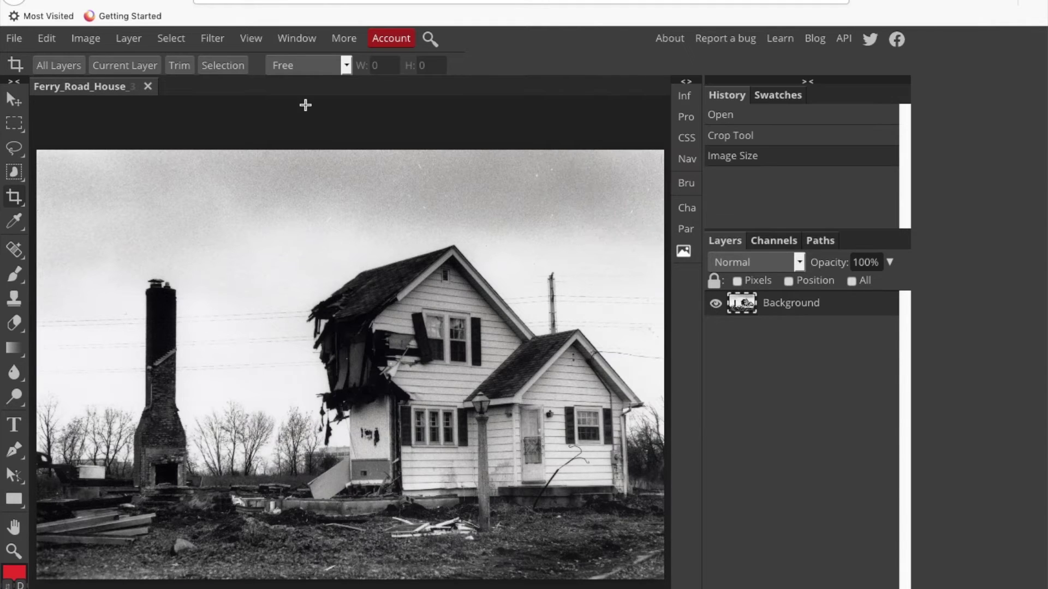
# Resample the image to 200 DPI in the image size settings, keeping the dimensions in inches.
pyautogui.click(78, 37)
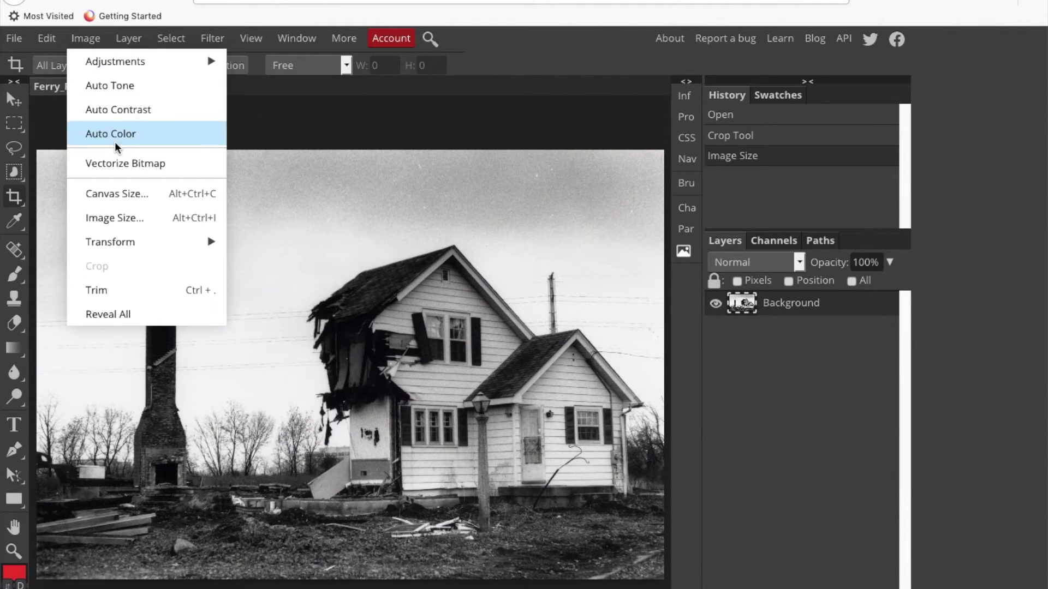
pyautogui.click(121, 213)
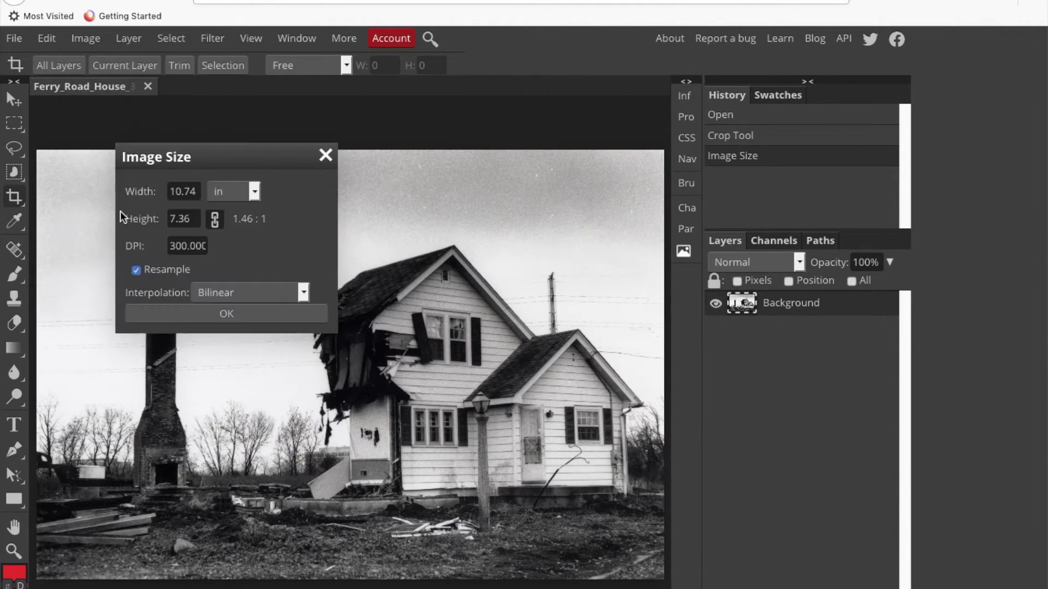
pyautogui.doubleClick(168, 252)
pyautogui.write('200')
pyautogui.click(313, 313)
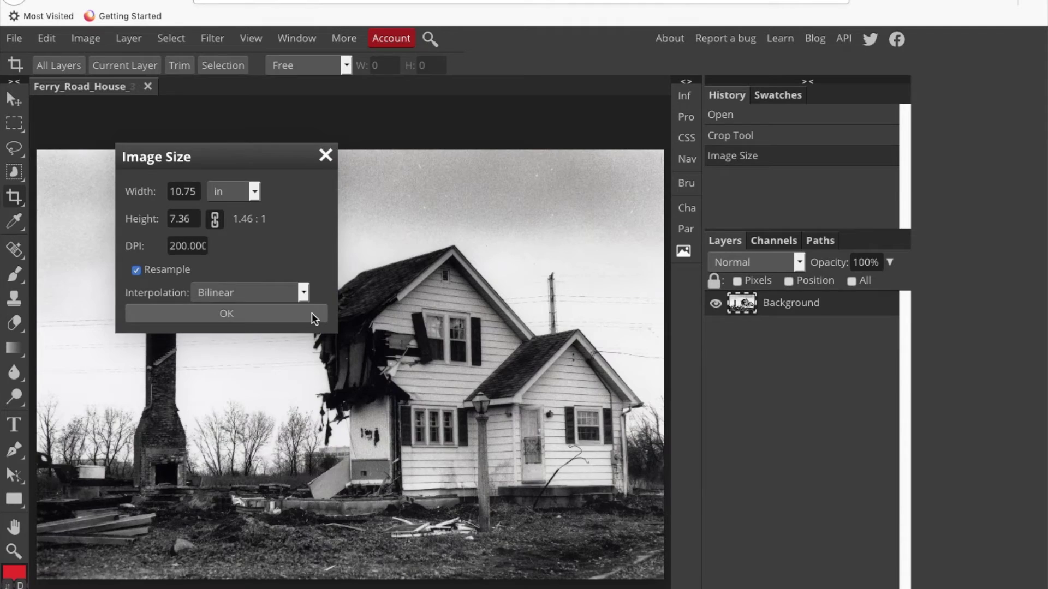
pyautogui.click(312, 312)
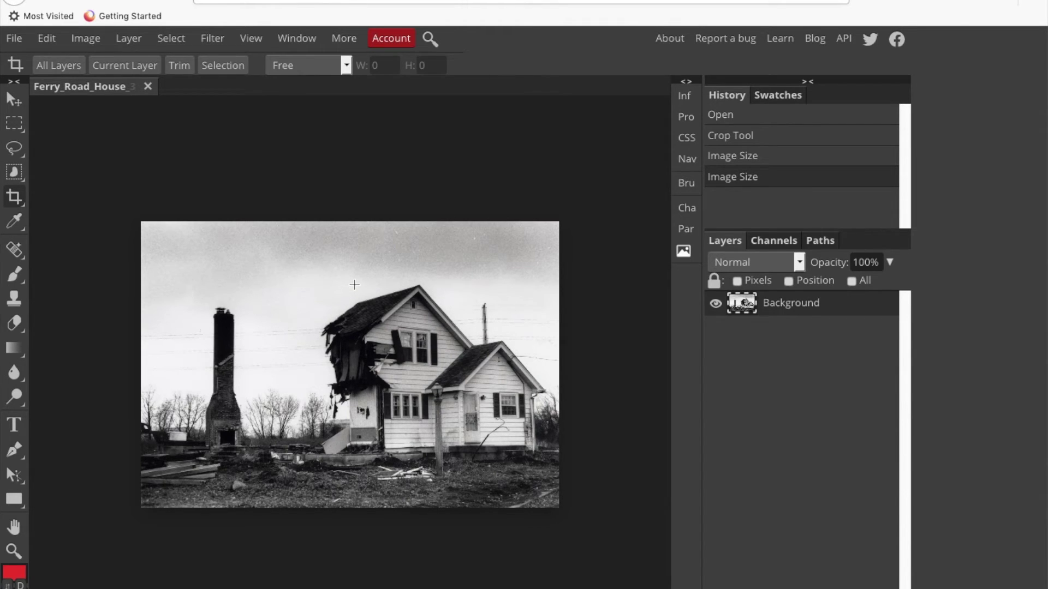
# Start exporting the 200 DPI version as a JPG at 100% quality and cancel the download.
pyautogui.click(14, 38)
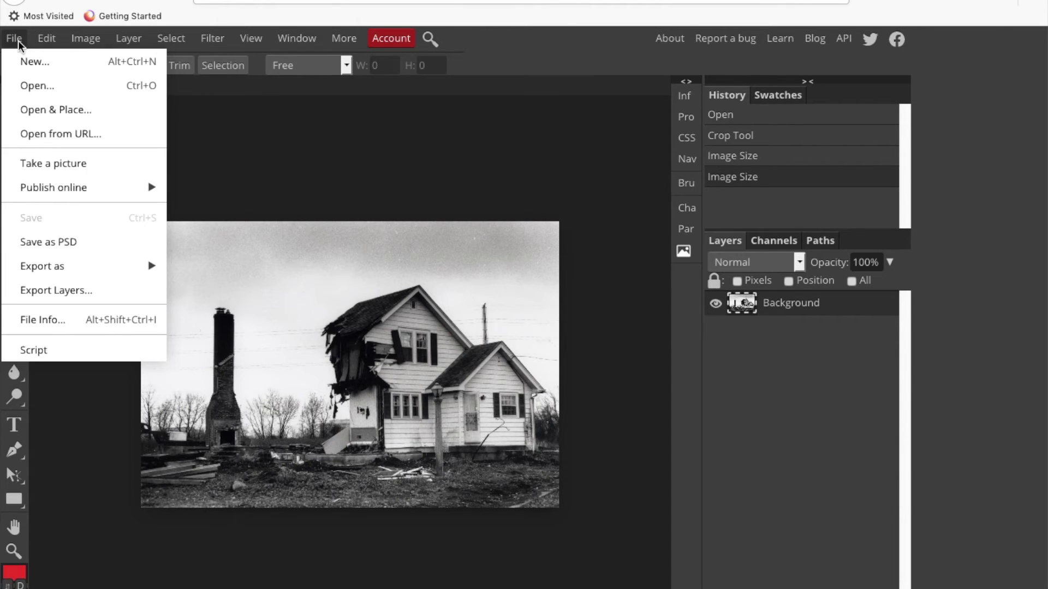
pyautogui.moveTo(58, 266)
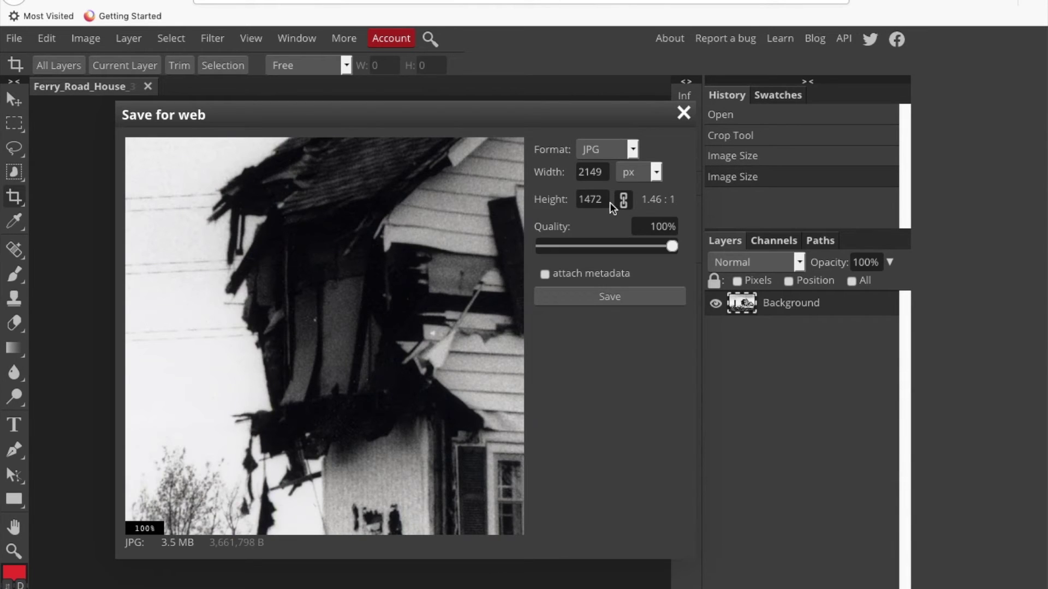
pyautogui.click(633, 296)
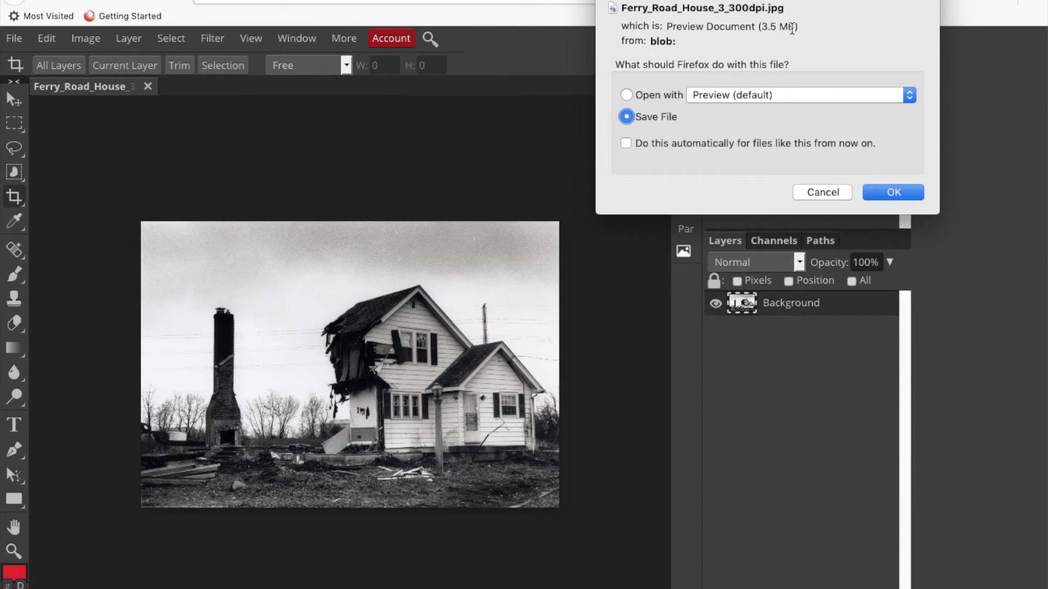
pyautogui.click(820, 193)
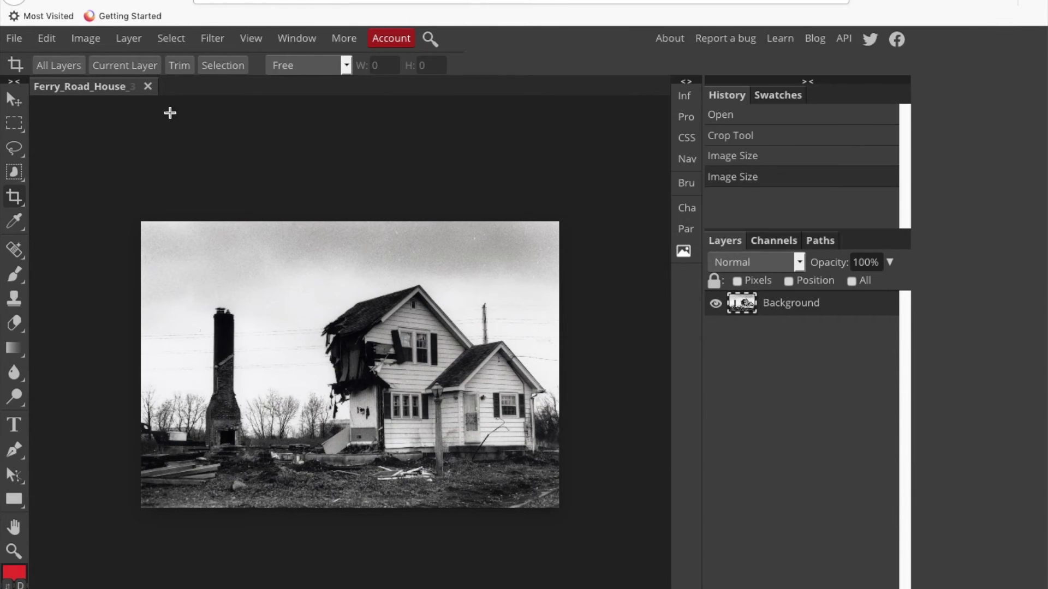
# Resample the image to 180 DPI, keeping the dimensions in inches.
pyautogui.click(81, 37)
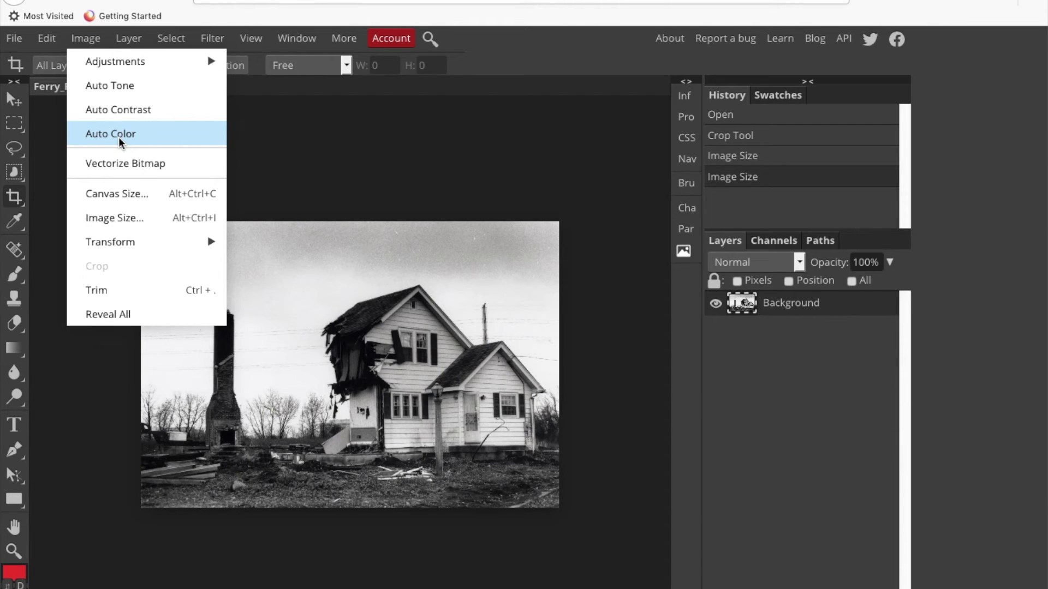
pyautogui.click(115, 217)
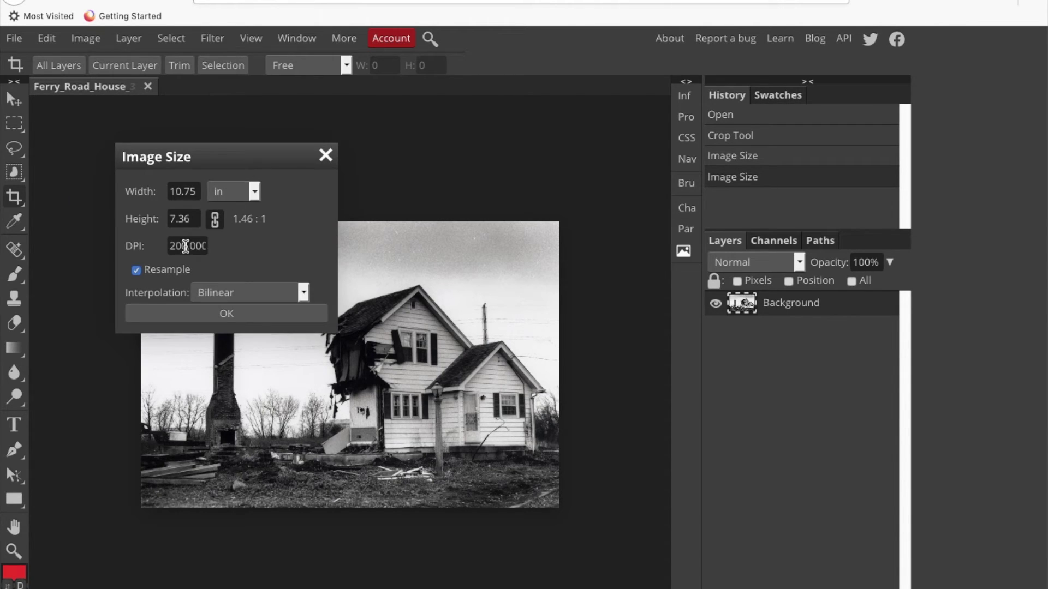
pyautogui.moveTo(169, 246); pyautogui.dragTo(185, 247)
pyautogui.write('180')
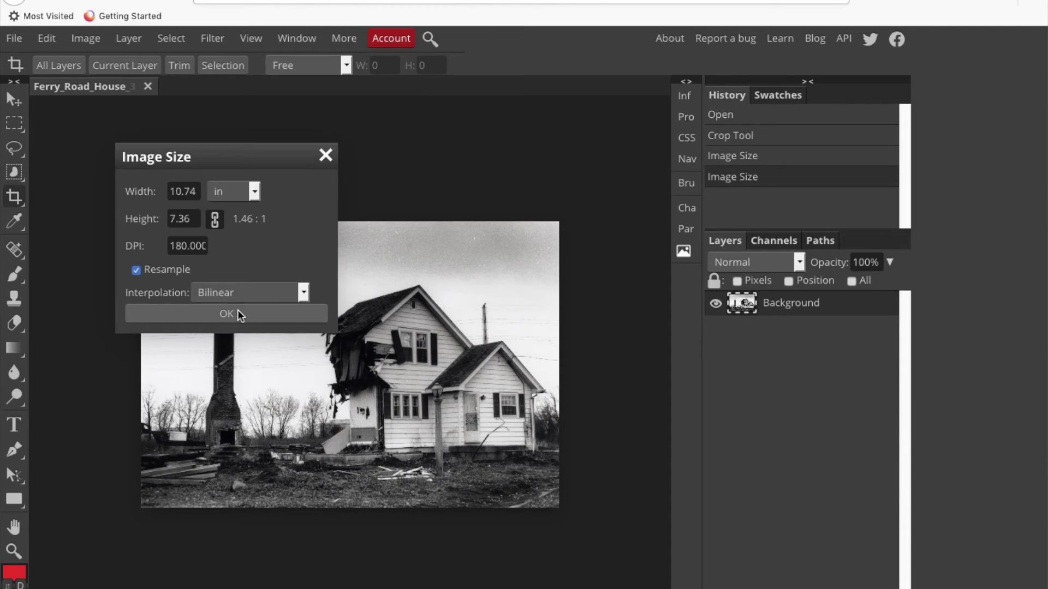
pyautogui.click(239, 312)
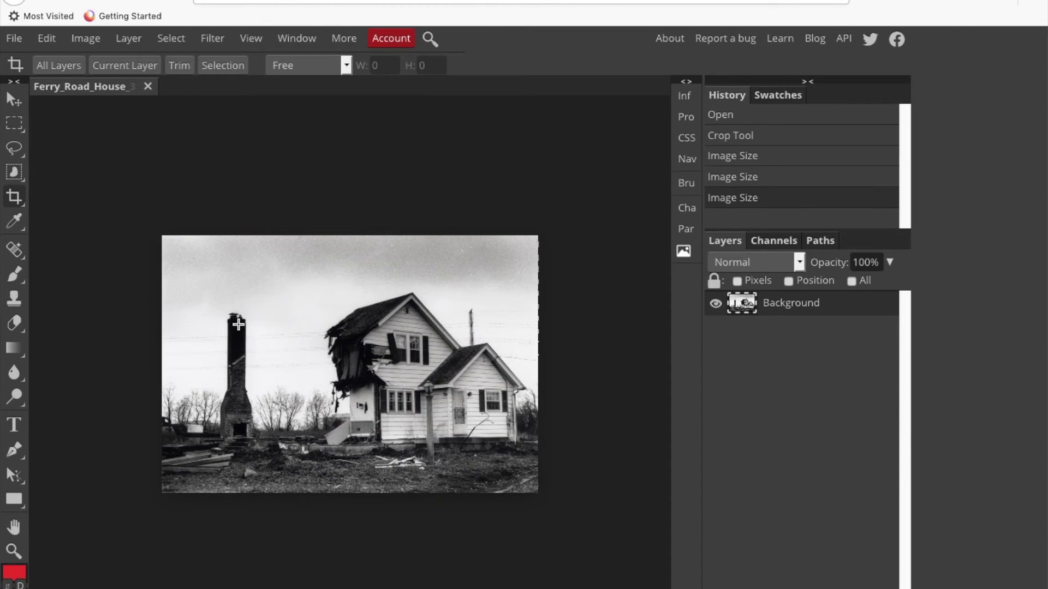
# Export the 180 DPI photo as a JPG at 100% quality and save the file to the computer.
pyautogui.click(16, 38)
pyautogui.moveTo(71, 262)
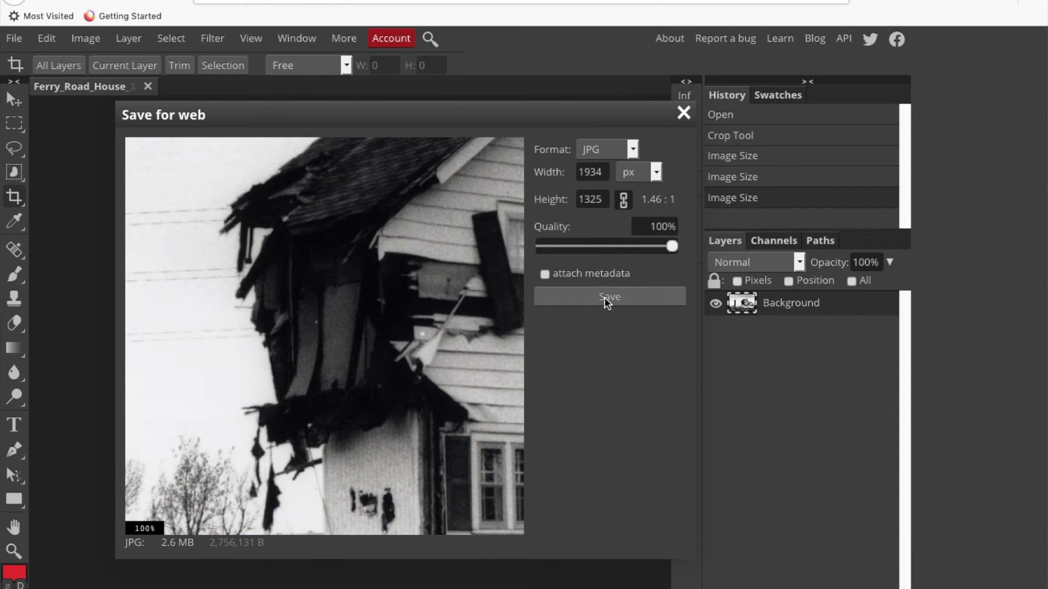
pyautogui.click(604, 297)
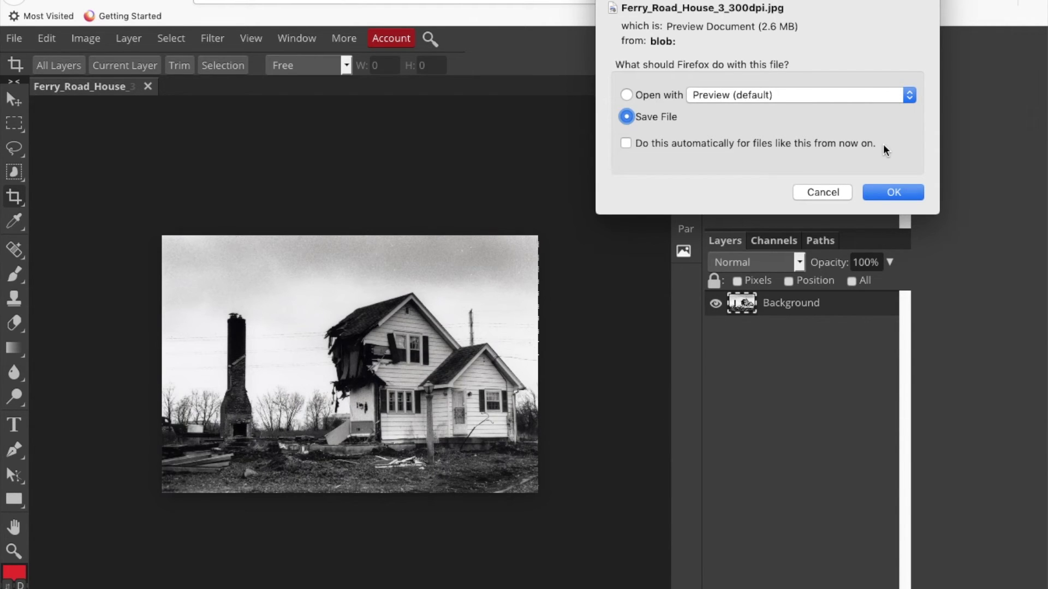
pyautogui.click(893, 193)
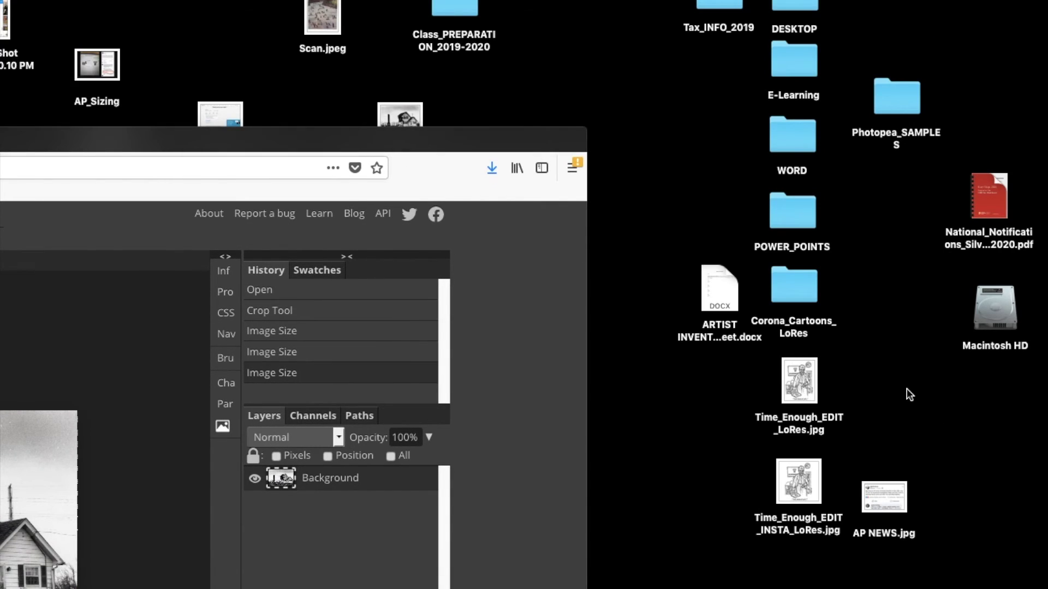
# Place the downloaded Ferry_Road_House_3_300dpi.jpg on the desktop, examine its file size and dimensions in Get Info, and close the info window.
pyautogui.click(848, 586)
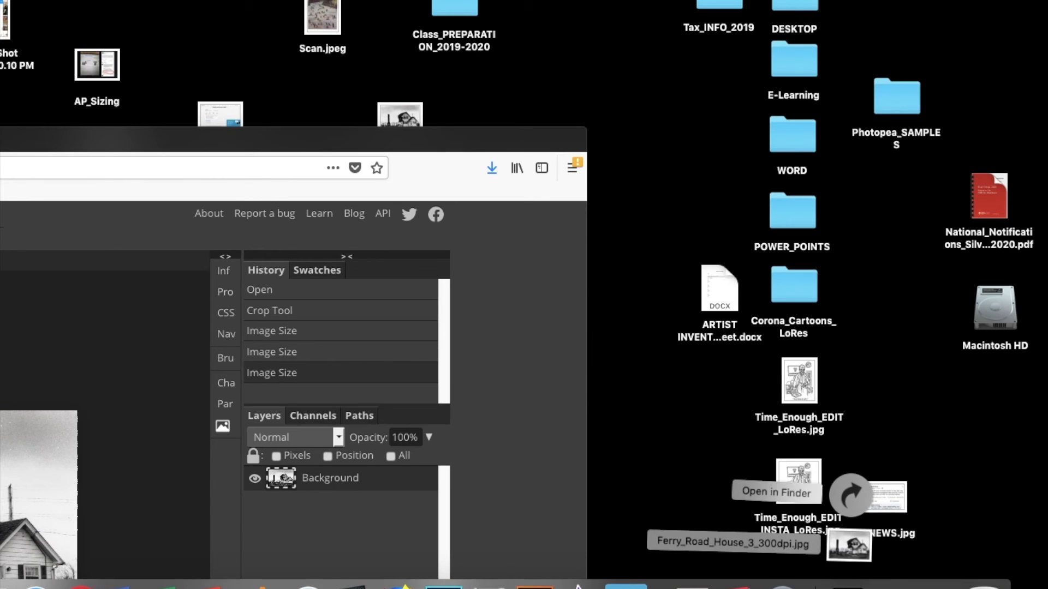
pyautogui.moveTo(848, 559); pyautogui.dragTo(897, 354)
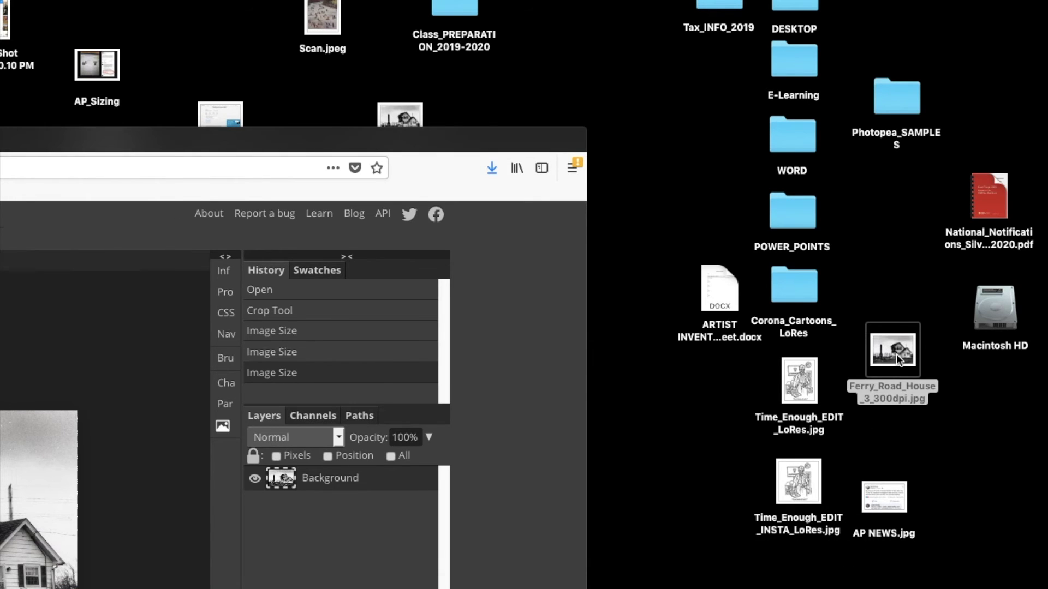
pyautogui.rightClick(896, 355)
pyautogui.click(838, 339)
pyautogui.moveTo(43, 0); pyautogui.dragTo(706, 15)
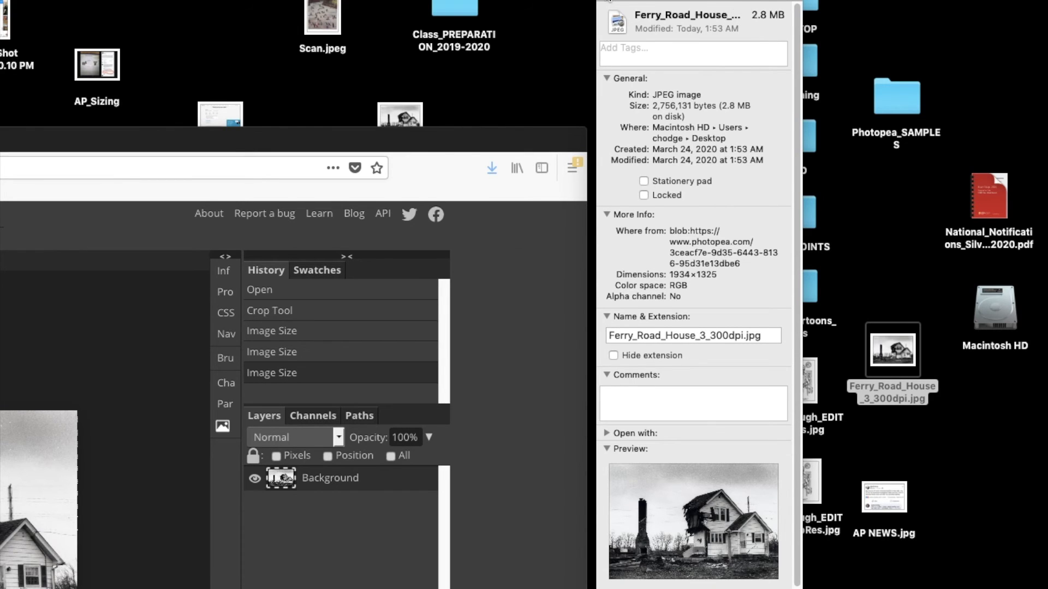
pyautogui.click(605, 3)
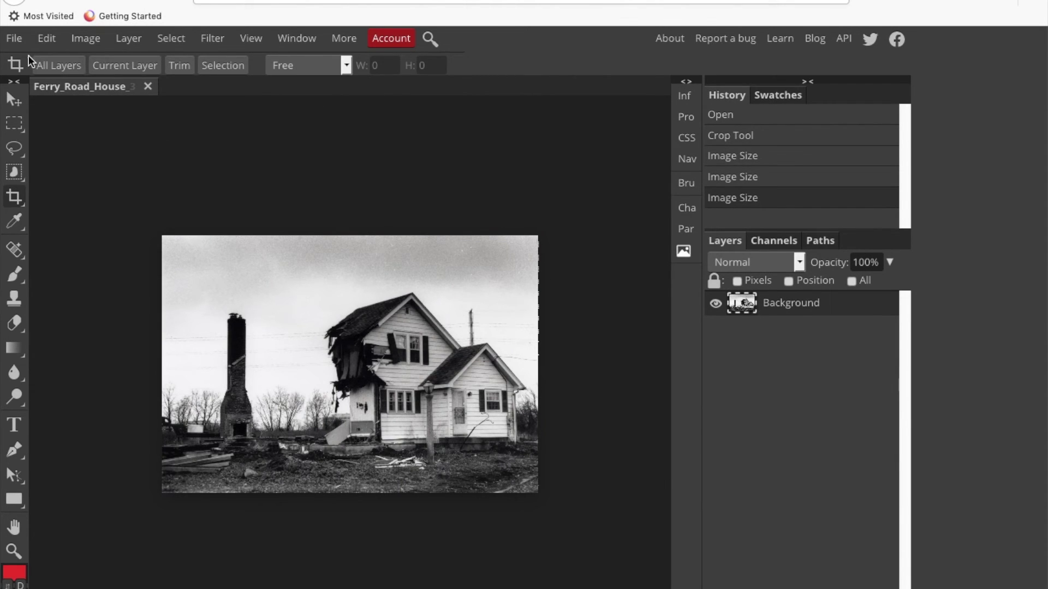
# Close the Ferry Road house photo without saving and open the Old_House_on_Deerpath_300dpi.jpg scan from Photopea_SAMPLES.
pyautogui.click(148, 86)
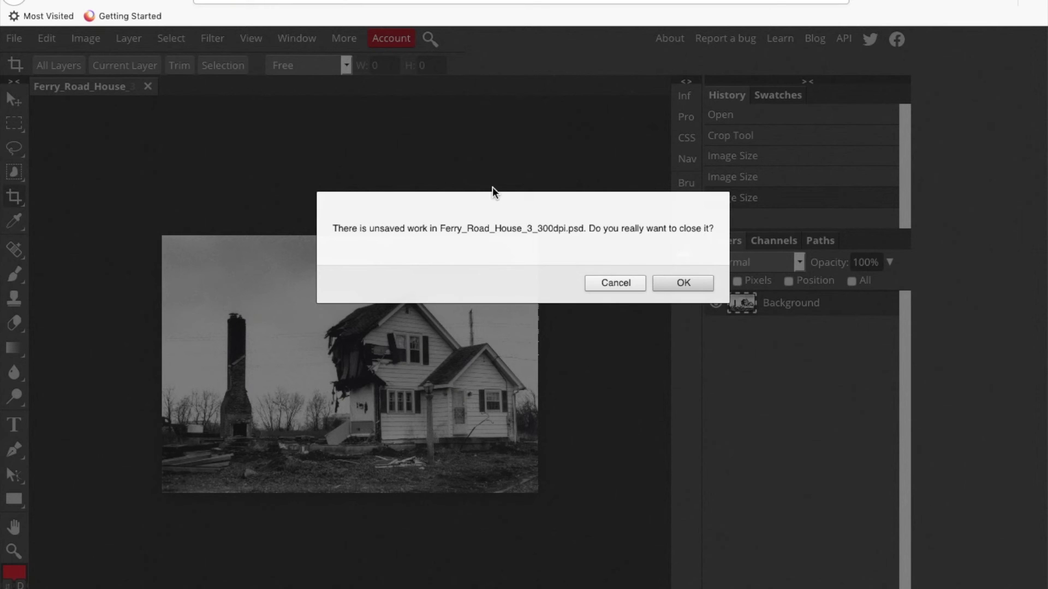
pyautogui.click(671, 283)
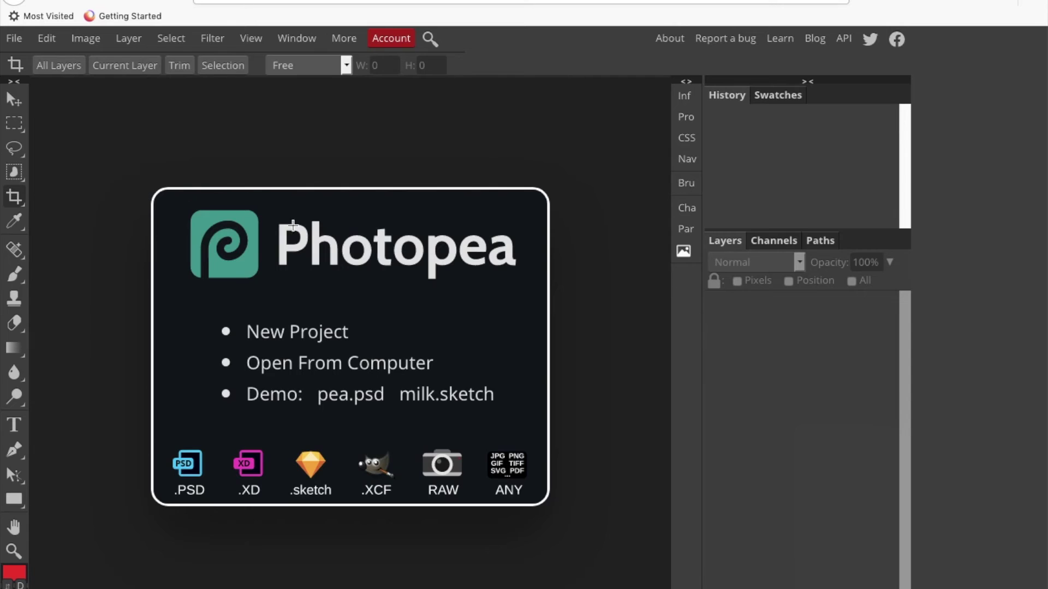
pyautogui.click(15, 37)
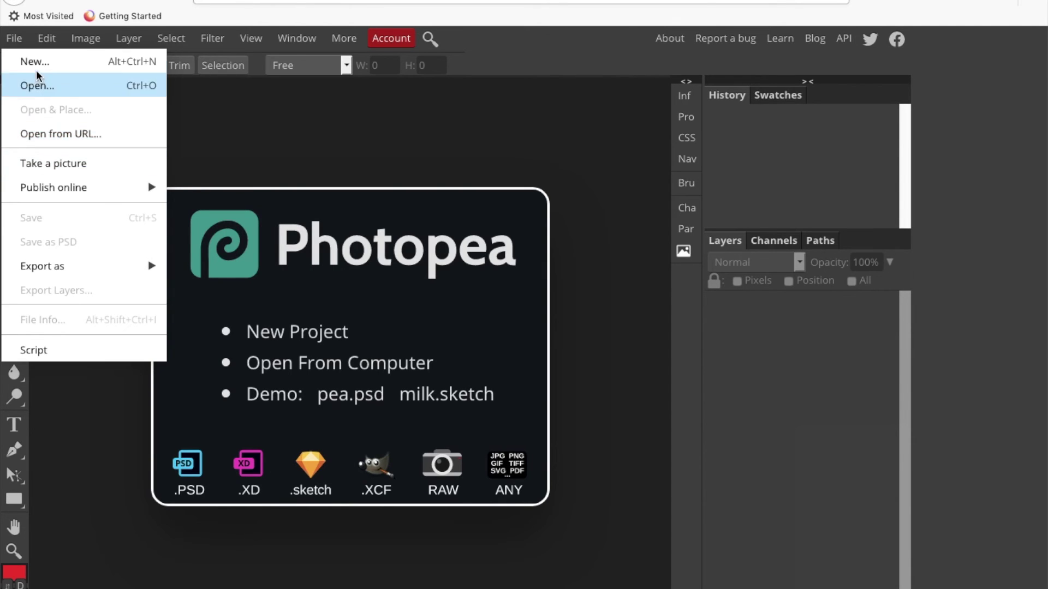
pyautogui.click(36, 86)
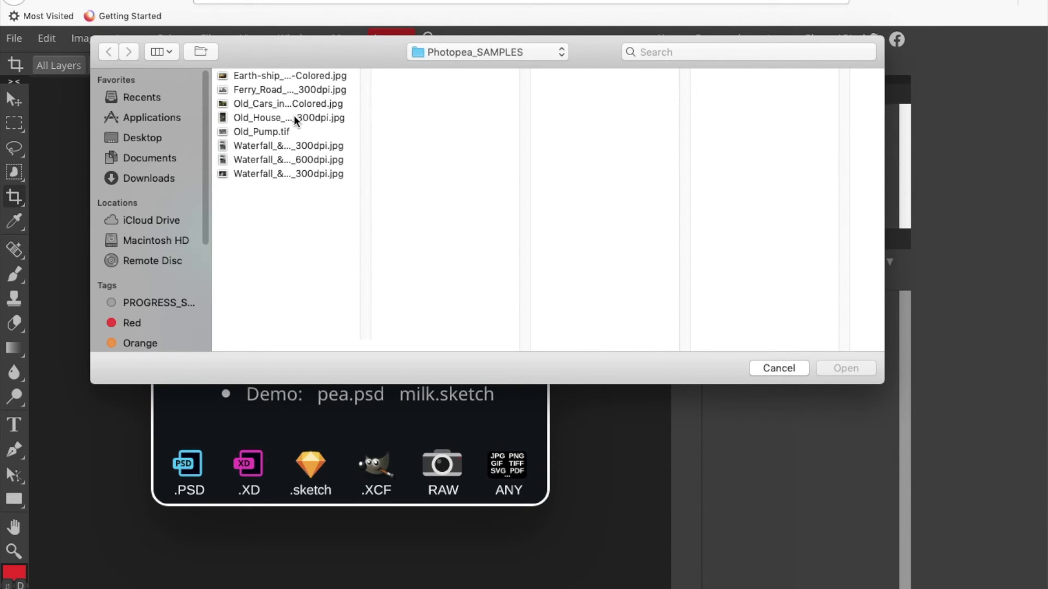
pyautogui.click(294, 118)
pyautogui.click(830, 362)
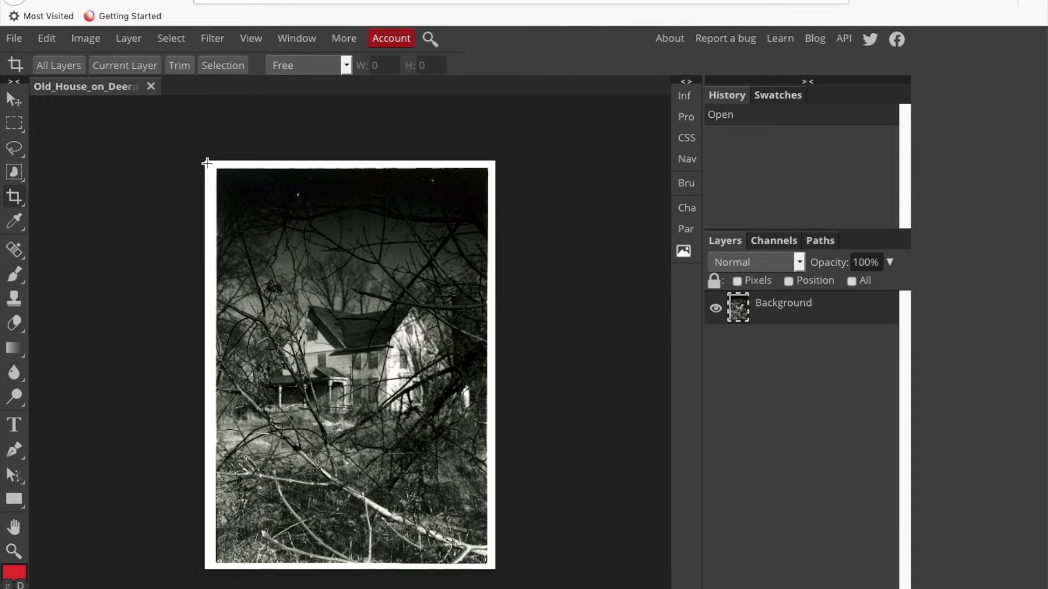
# Crop the scan to just inside the white border, trimming slightly more off the upper edge.
pyautogui.moveTo(218, 168); pyautogui.dragTo(485, 561)
pyautogui.moveTo(351, 170); pyautogui.dragTo(351, 175)
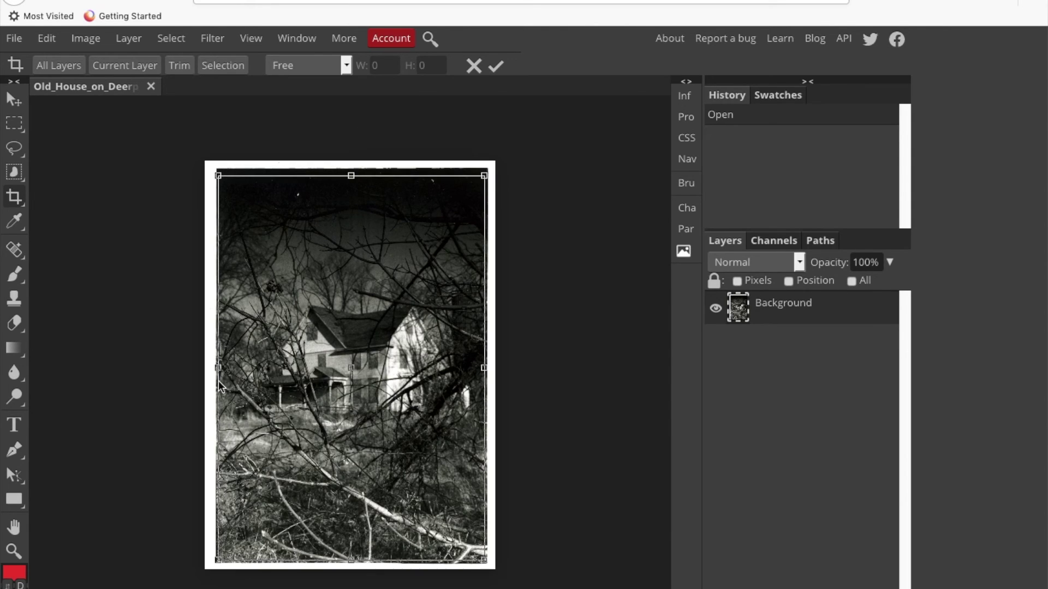
pyautogui.click(495, 67)
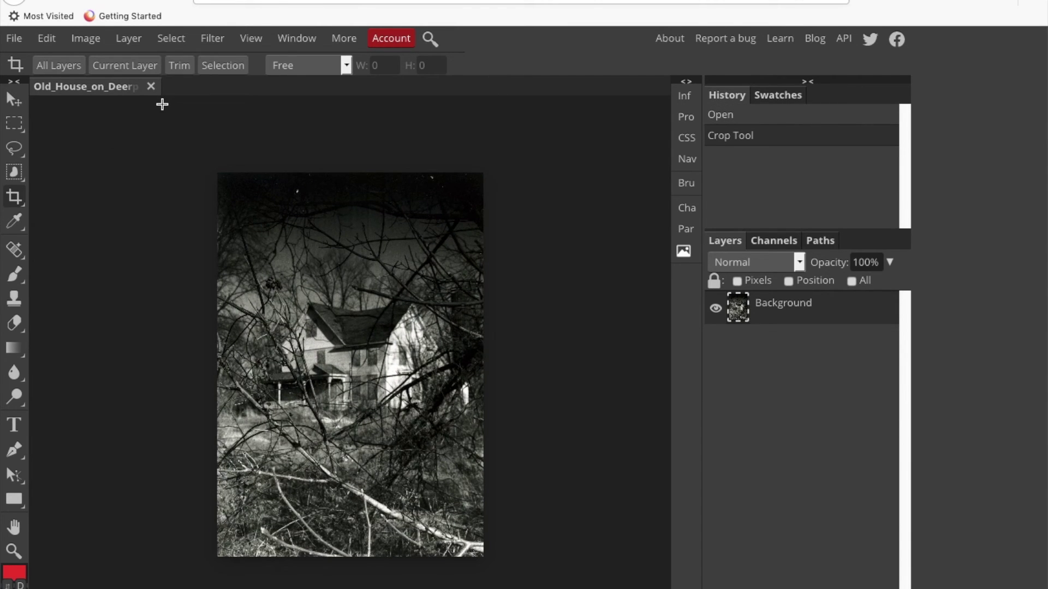
# Resize the cropped photo to a width of 7.36 inches with the proportions linked, keeping 300 DPI.
pyautogui.click(87, 38)
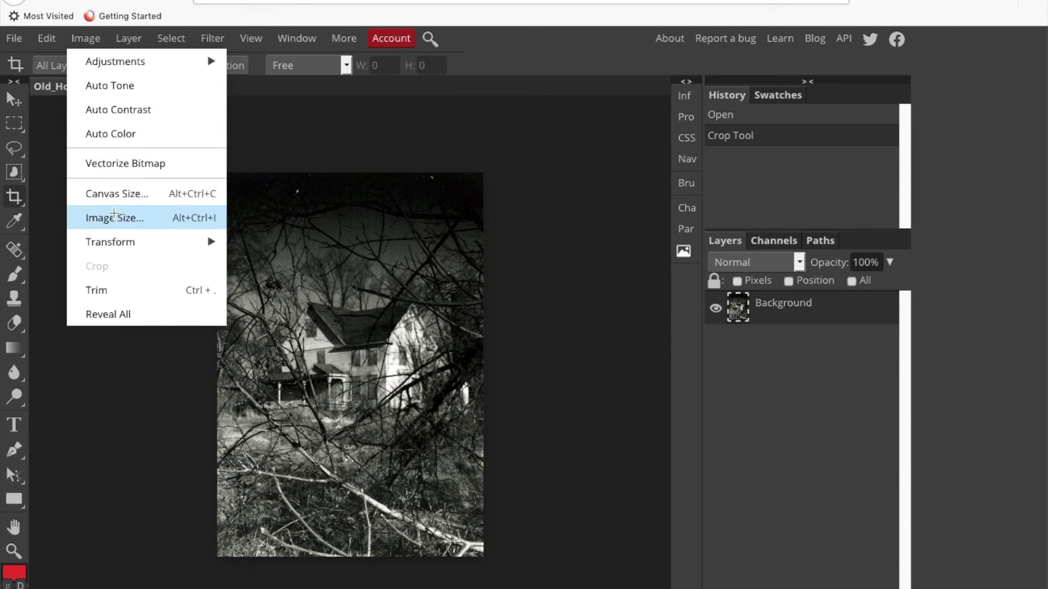
pyautogui.click(113, 217)
pyautogui.moveTo(213, 151); pyautogui.dragTo(637, 155)
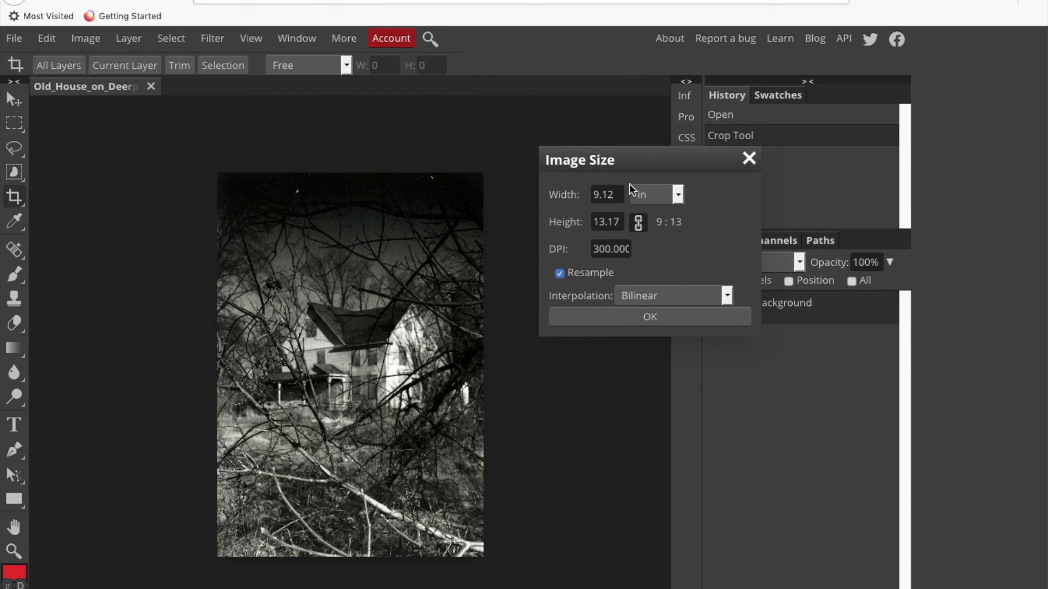
pyautogui.moveTo(617, 191); pyautogui.dragTo(544, 183)
pyautogui.write('7.36')
pyautogui.click(589, 316)
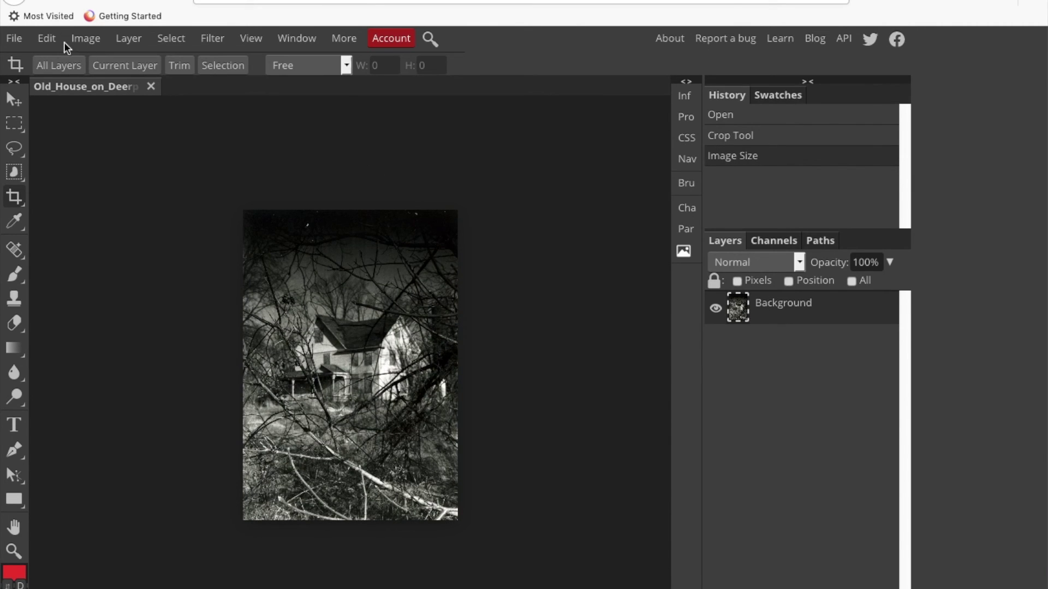
# Start exporting the 300 DPI version as a JPG at 100% quality to check its file size, and cancel the download.
pyautogui.click(15, 41)
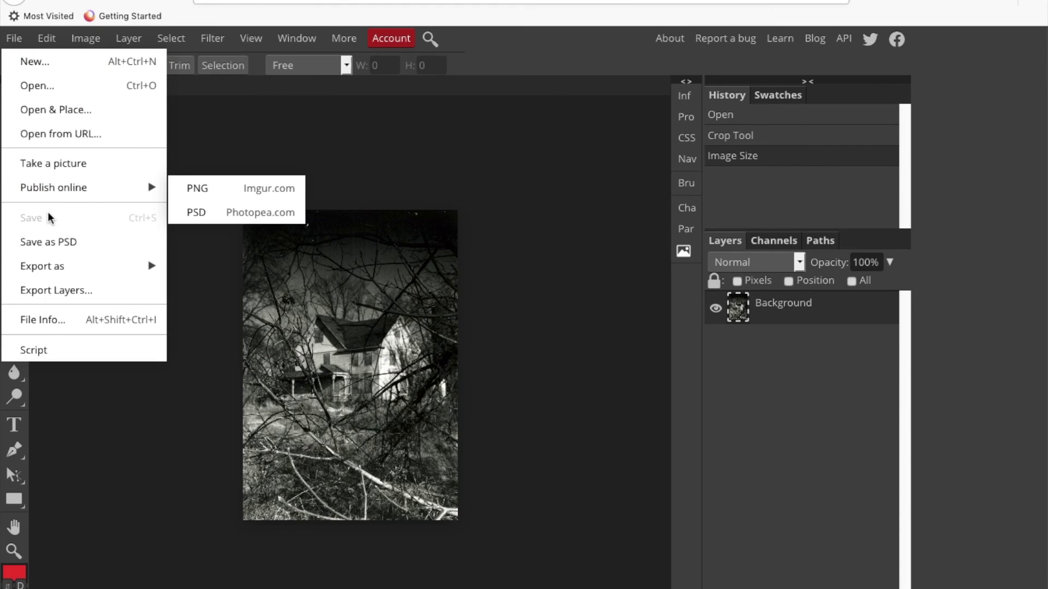
pyautogui.moveTo(48, 267)
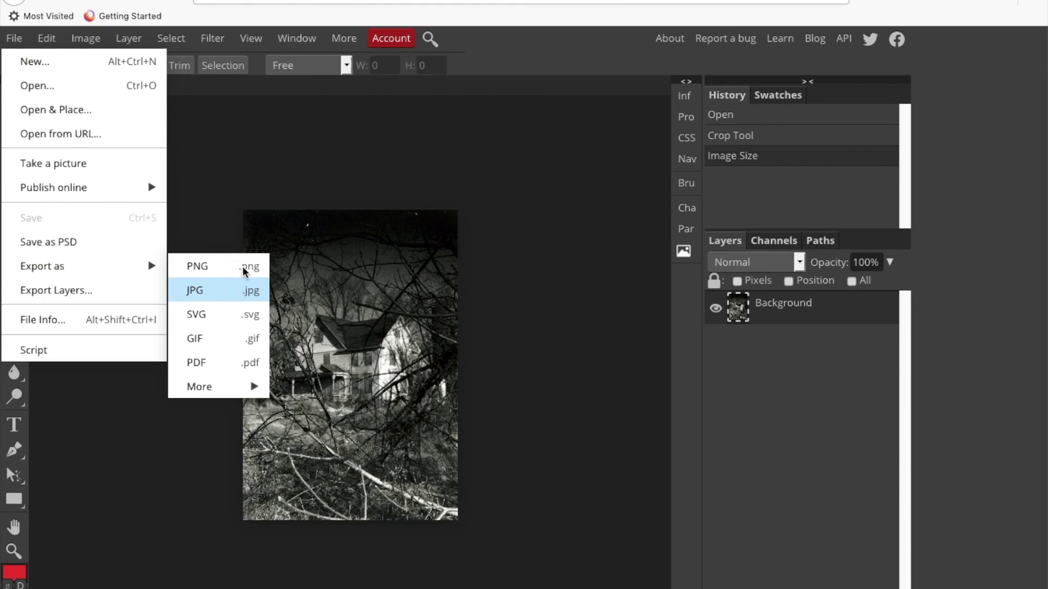
pyautogui.click(257, 291)
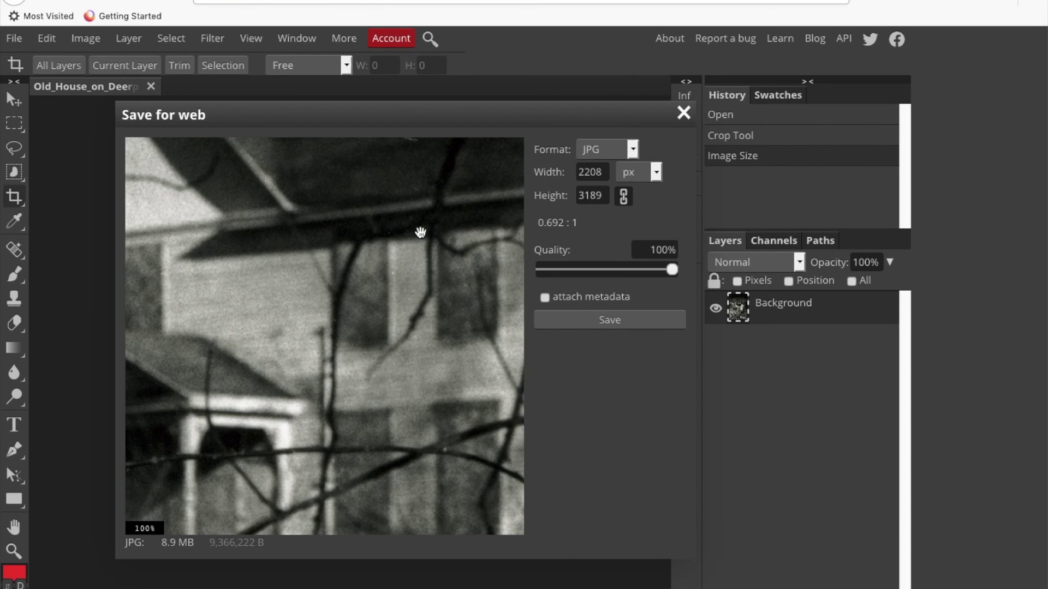
pyautogui.click(614, 319)
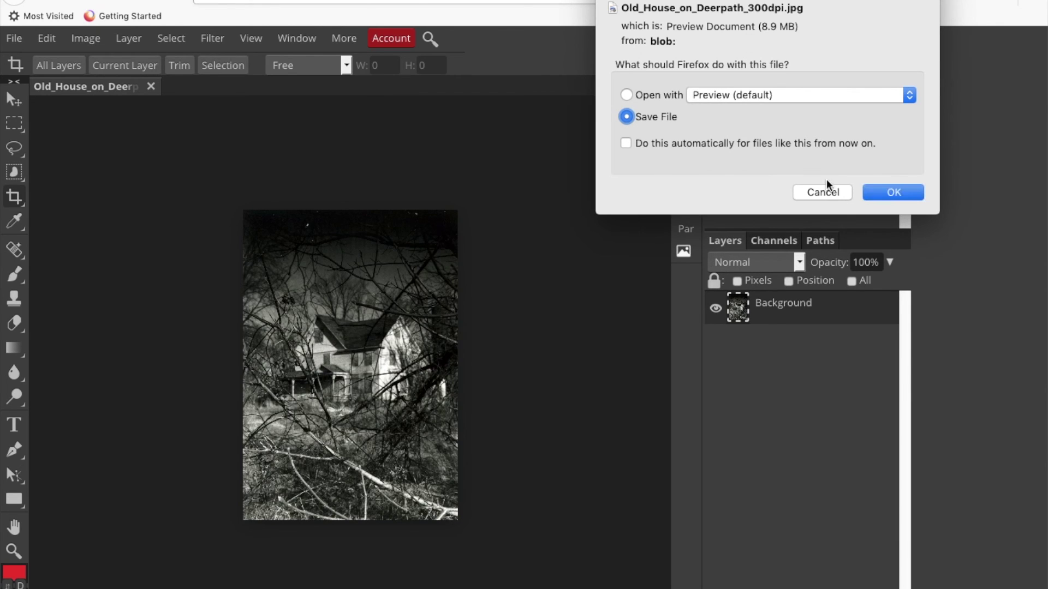
pyautogui.click(819, 191)
# Resample the old house photo to 200 DPI, keeping the width at 7.36 inches.
pyautogui.click(93, 44)
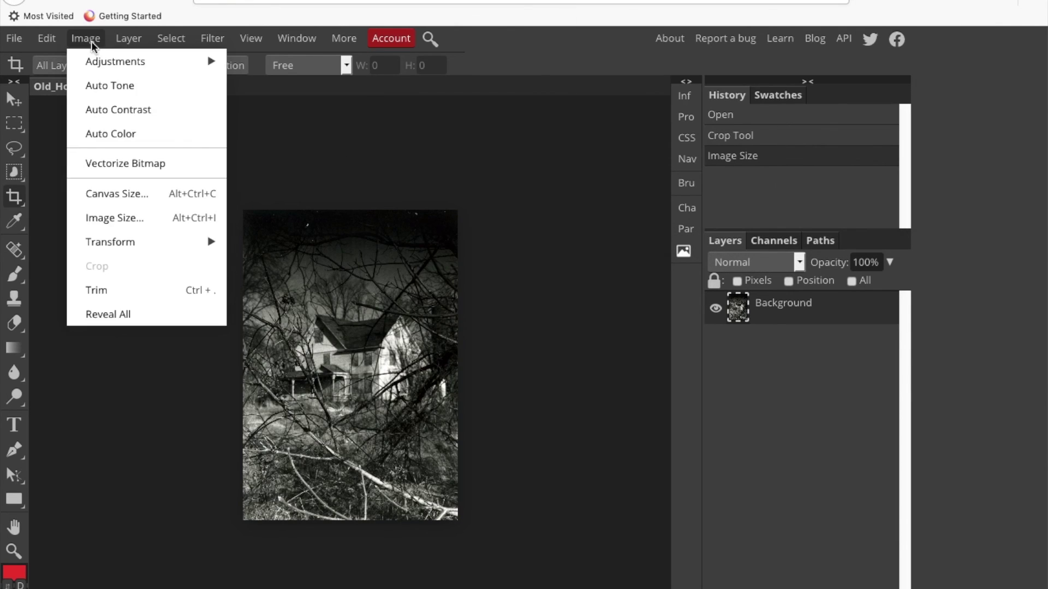
pyautogui.click(113, 217)
pyautogui.moveTo(175, 244); pyautogui.dragTo(135, 241)
pyautogui.write('200.000')
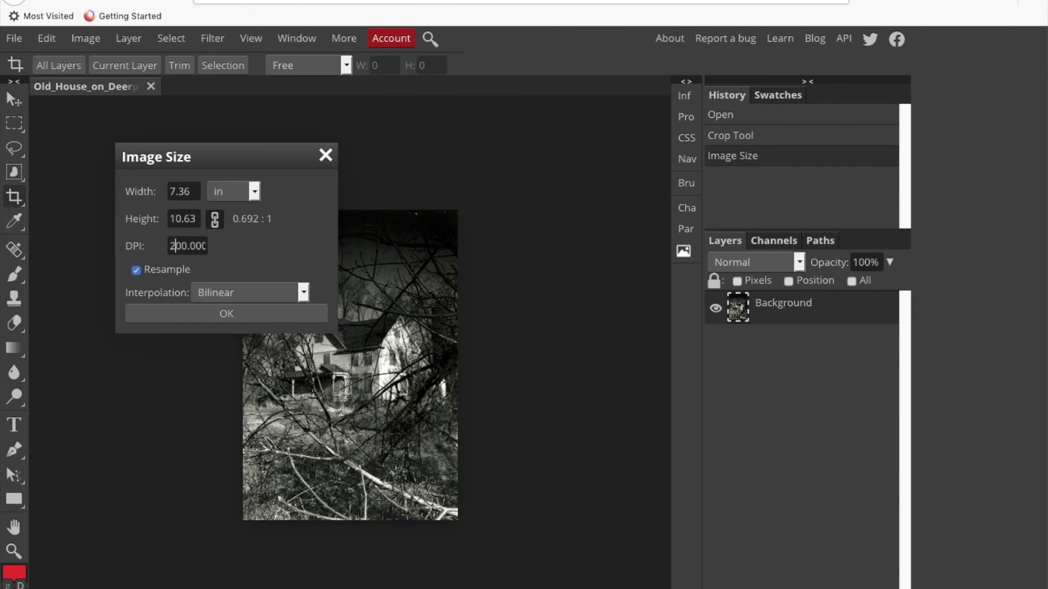
pyautogui.click(204, 313)
# Start a 100% quality JPG export of the 200 DPI version to check its file size, and cancel the download.
pyautogui.click(14, 38)
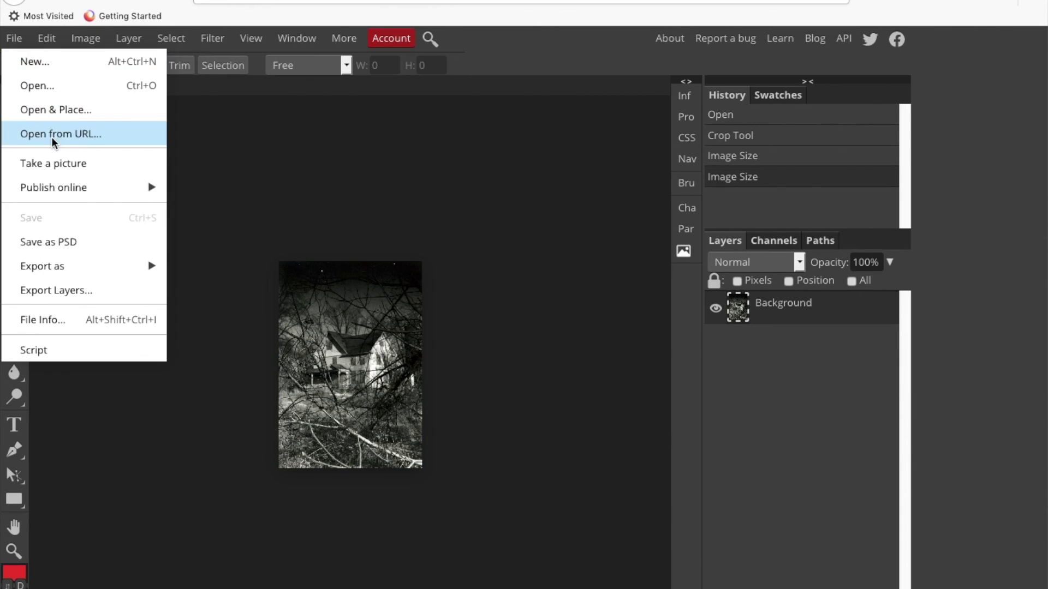
pyautogui.moveTo(53, 259)
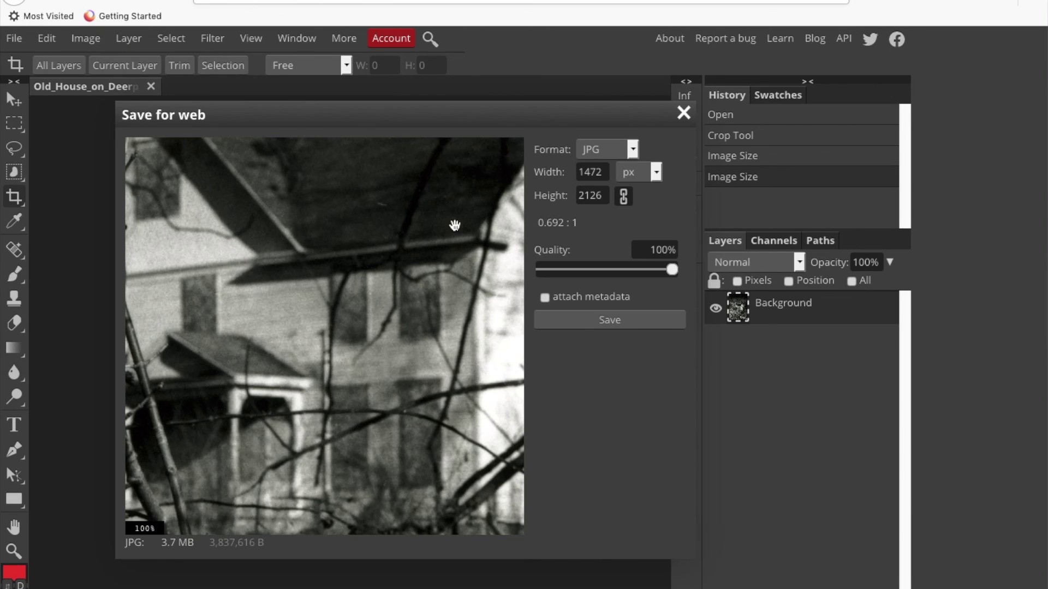
pyautogui.click(611, 319)
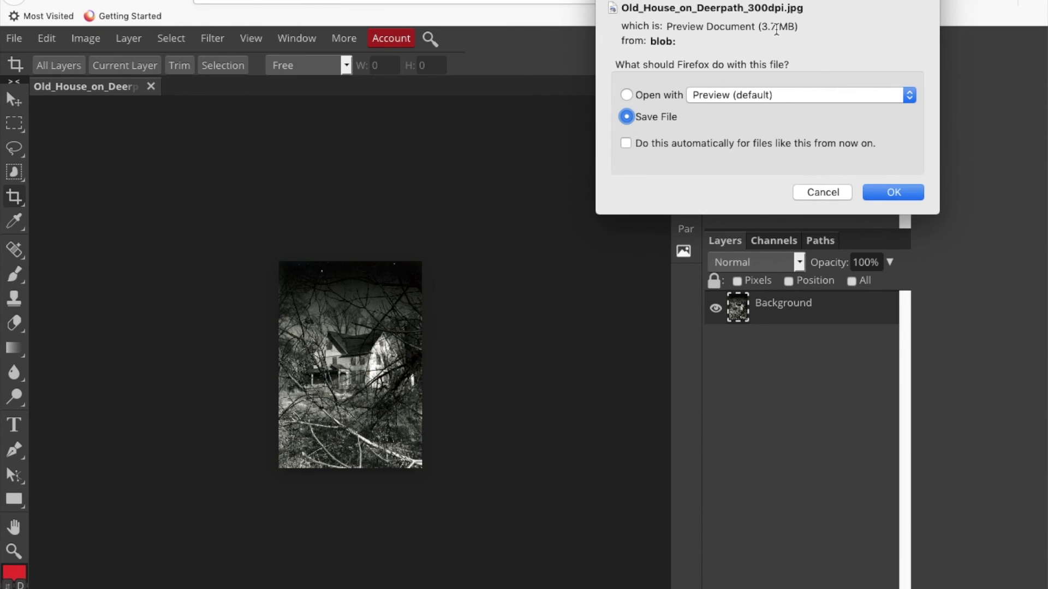
pyautogui.click(822, 188)
# Lower the old house photo's resolution to 180 DPI with resampling, keeping the 7.36 inch width.
pyautogui.click(86, 39)
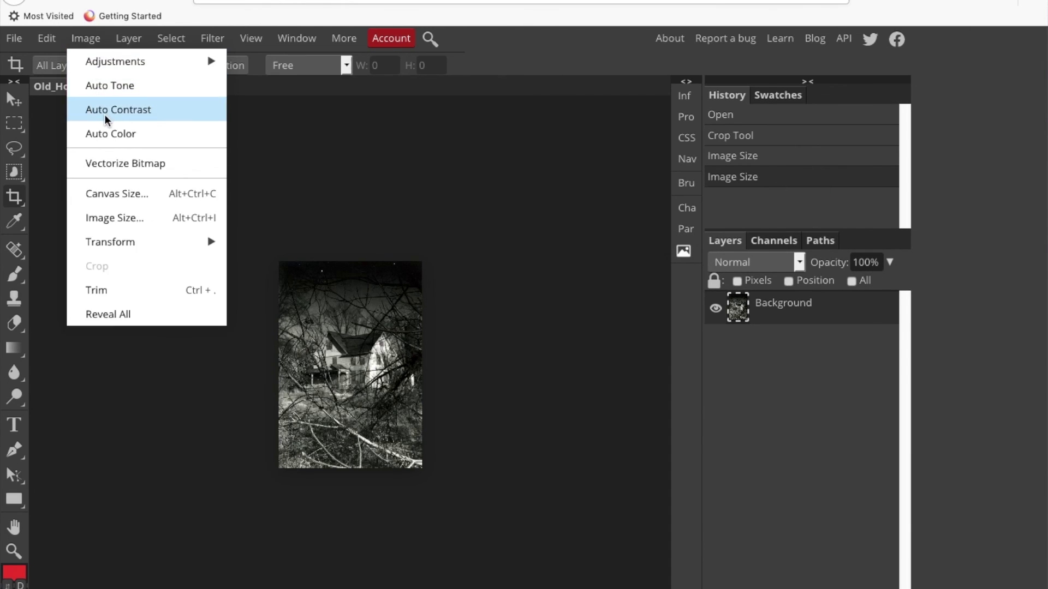
pyautogui.click(107, 218)
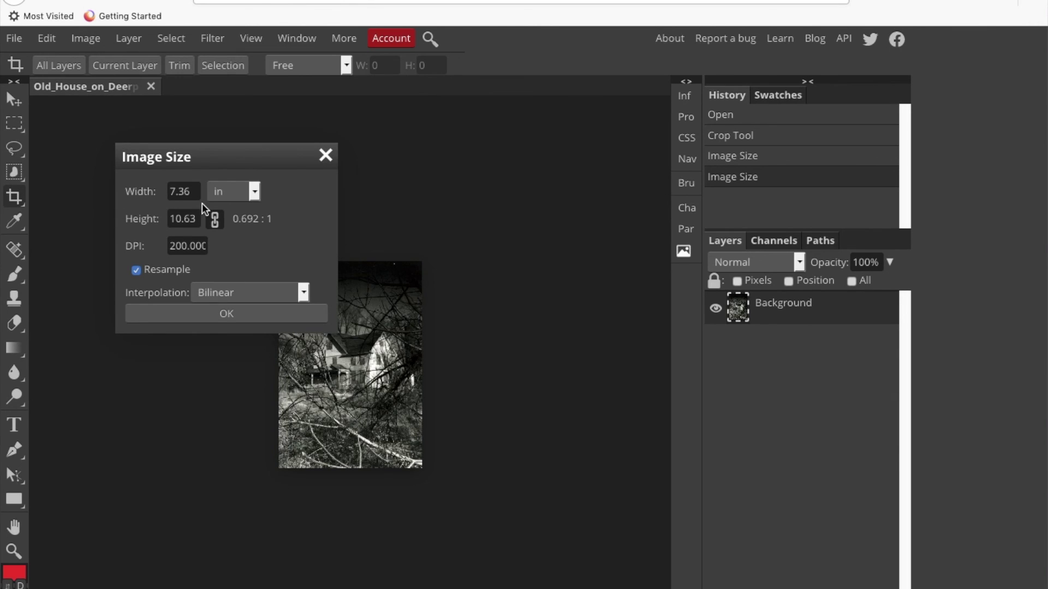
pyautogui.moveTo(176, 246); pyautogui.dragTo(151, 245)
pyautogui.write('18')
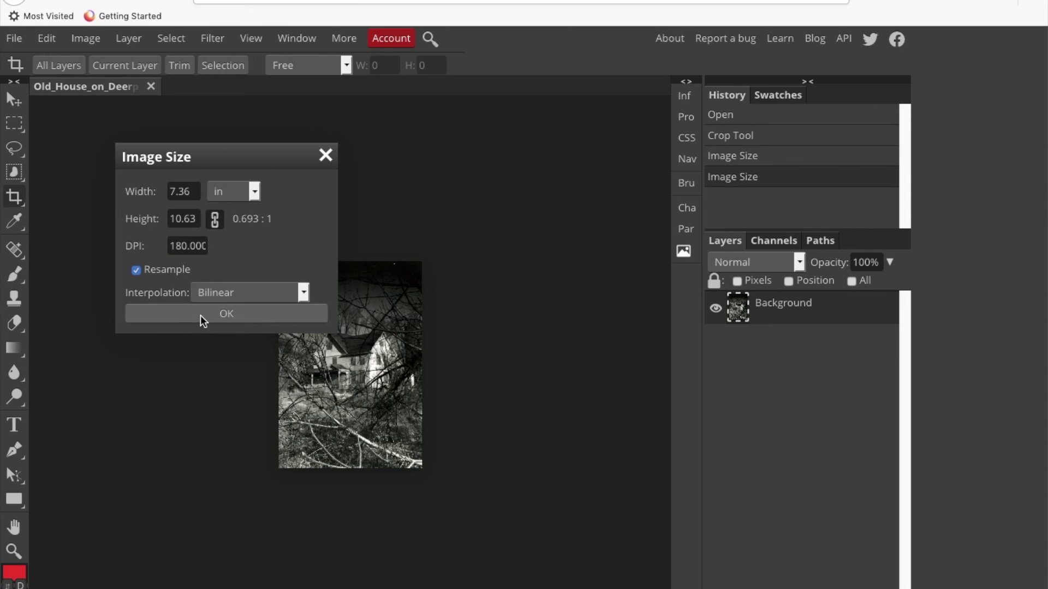
pyautogui.click(198, 304)
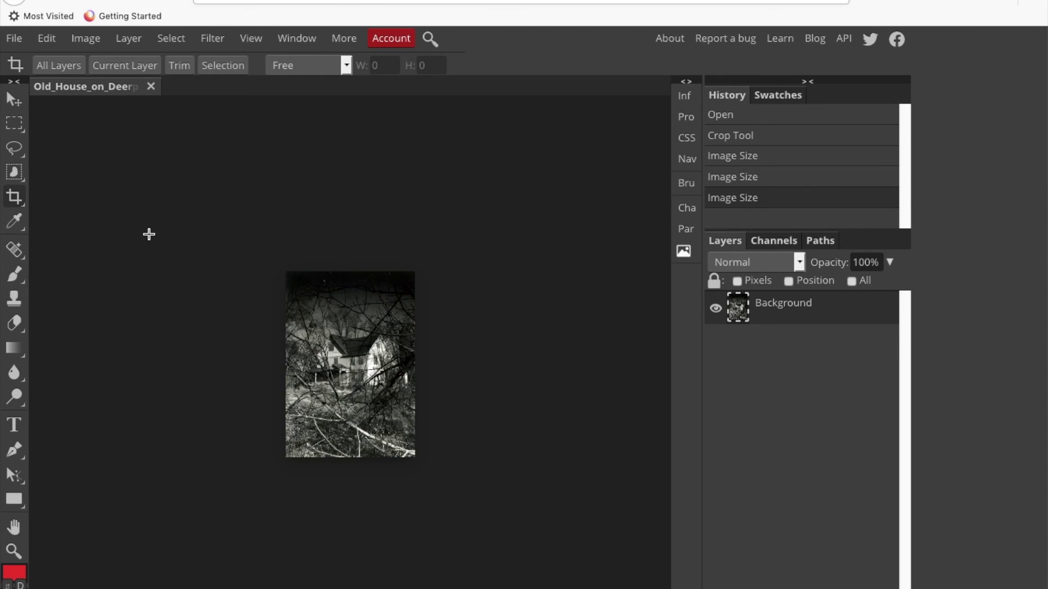
# Export the 180 DPI old house photo as a 100% quality JPG, save it, and place the file above Ferry_Road_House_3_300dpi.jpg on the desktop.
pyautogui.click(18, 38)
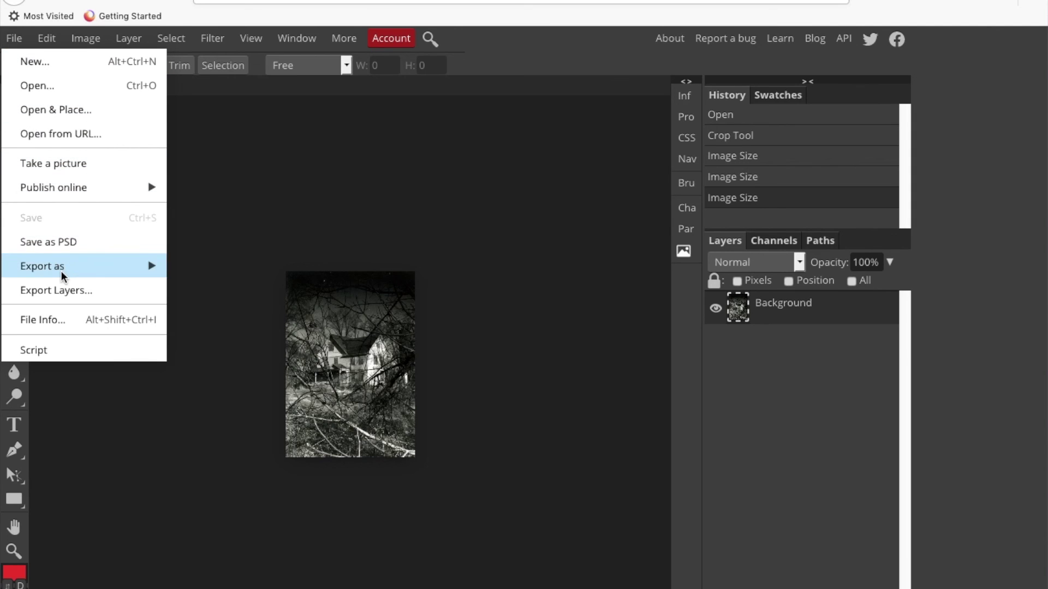
pyautogui.moveTo(62, 271)
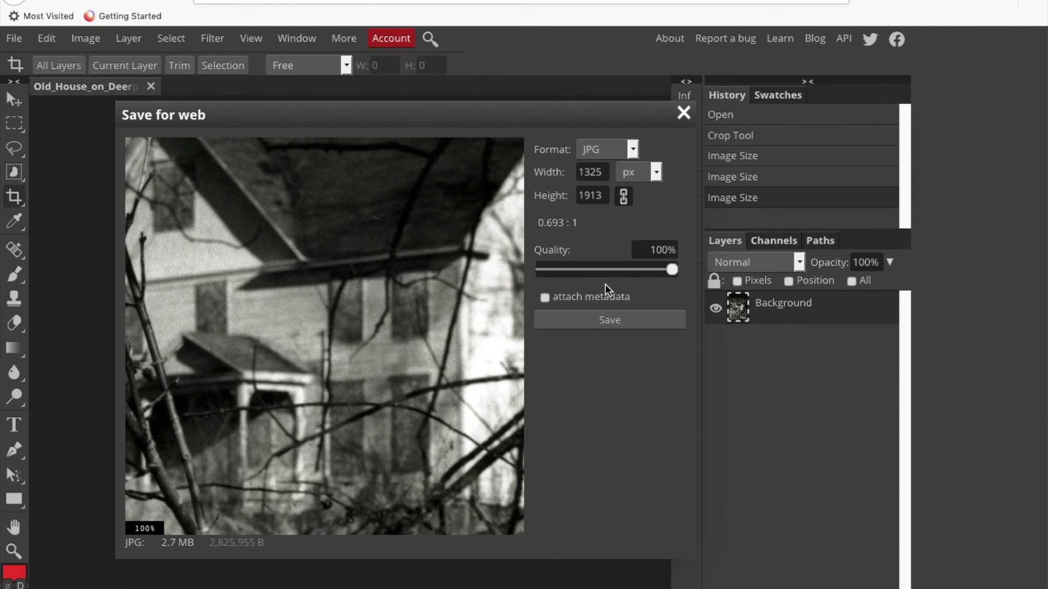
pyautogui.click(650, 319)
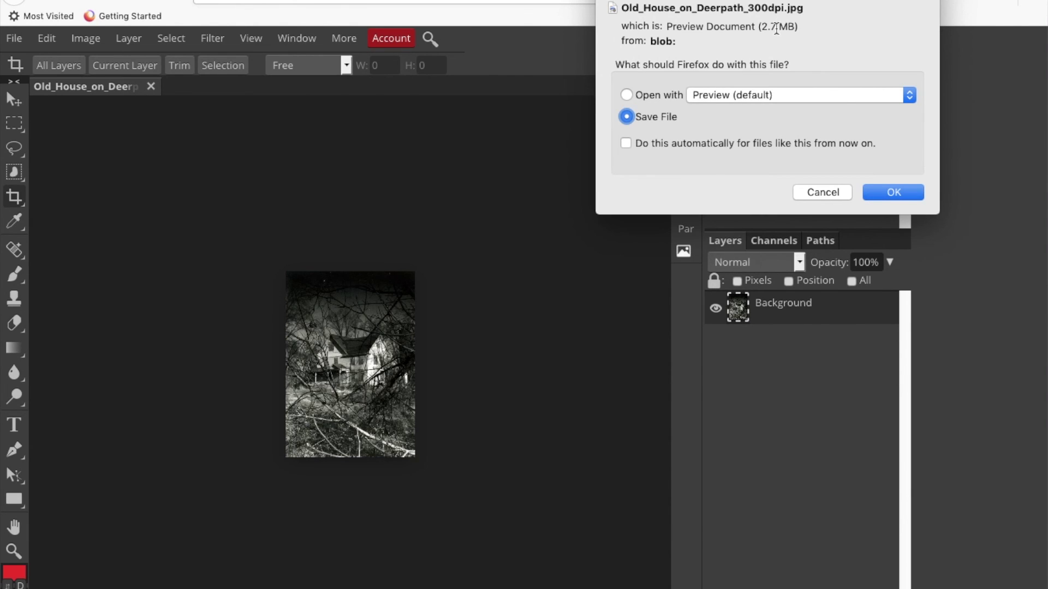
pyautogui.click(891, 186)
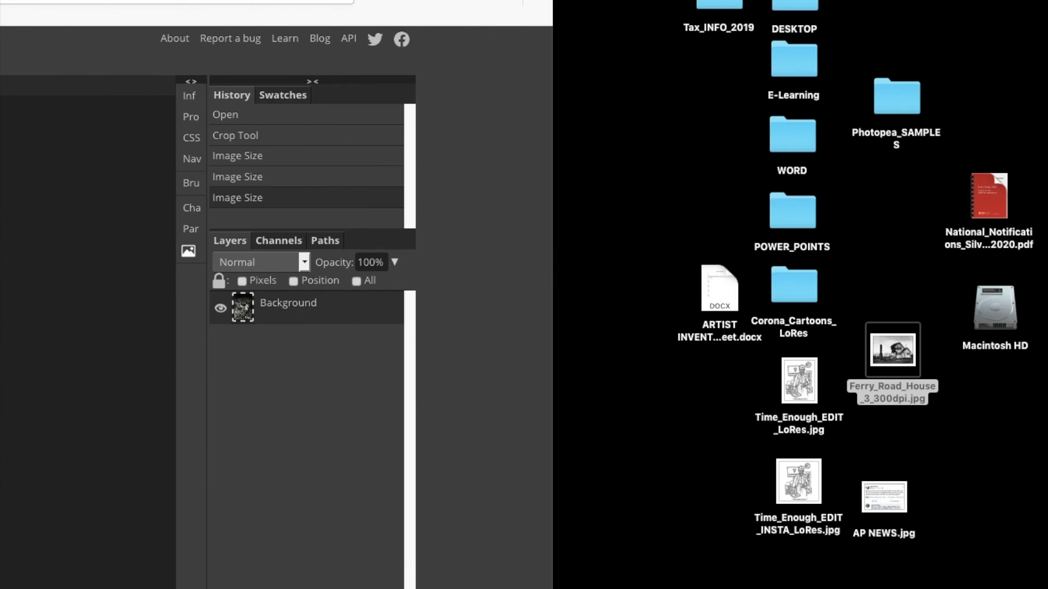
pyautogui.click(848, 586)
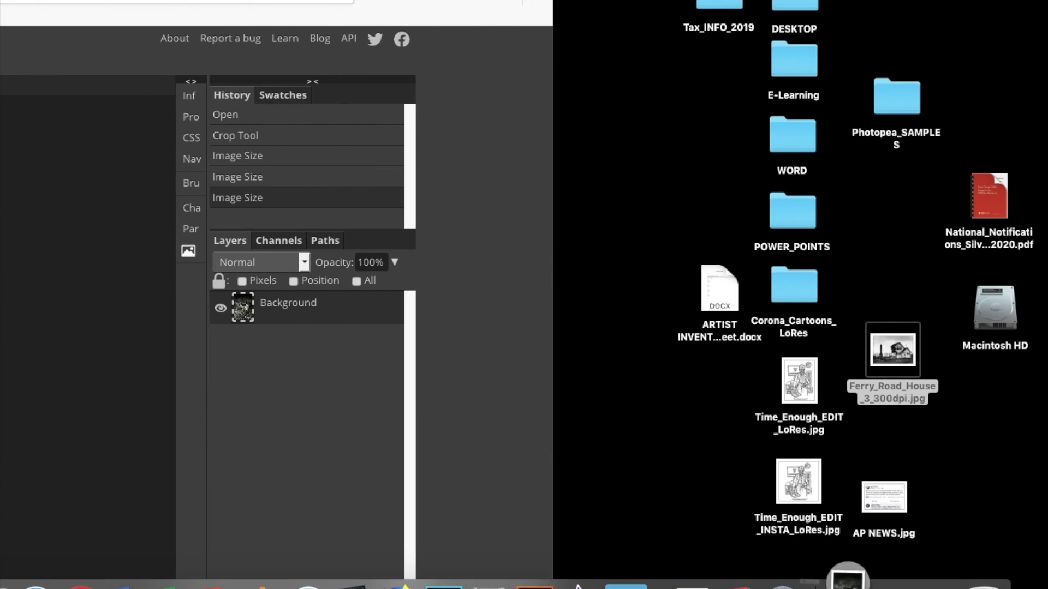
pyautogui.moveTo(846, 554); pyautogui.dragTo(880, 236)
# Inspect the file information of Old_House_on_Deerpath_300dpi.jpg on the desktop, moving the browser window out of the way, and close the information.
pyautogui.rightClick(879, 236)
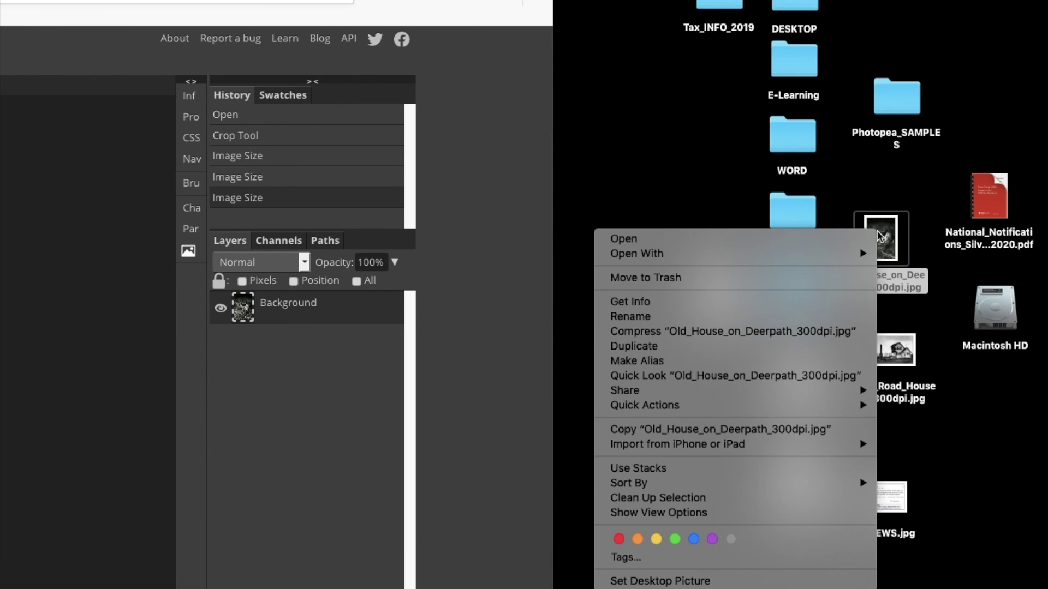
pyautogui.click(802, 296)
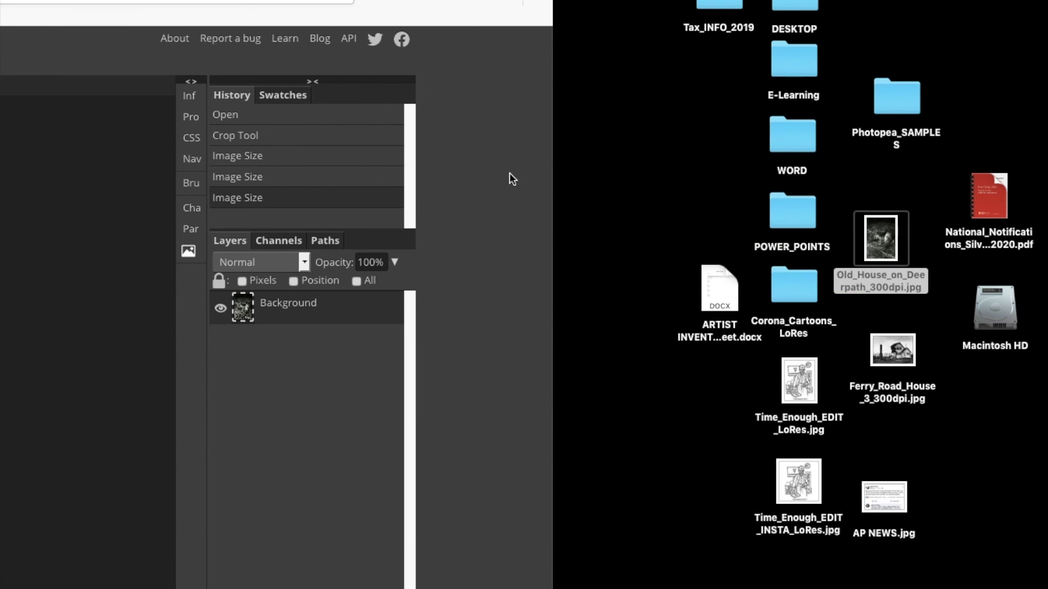
pyautogui.moveTo(394, 1); pyautogui.dragTo(423, 199)
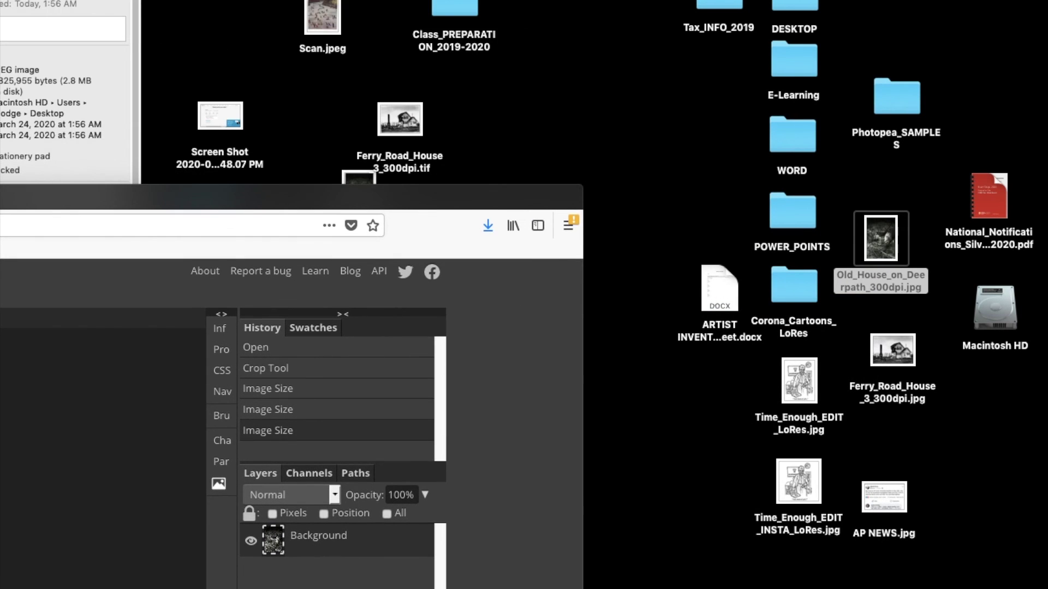
pyautogui.moveTo(82, 2); pyautogui.dragTo(622, 1)
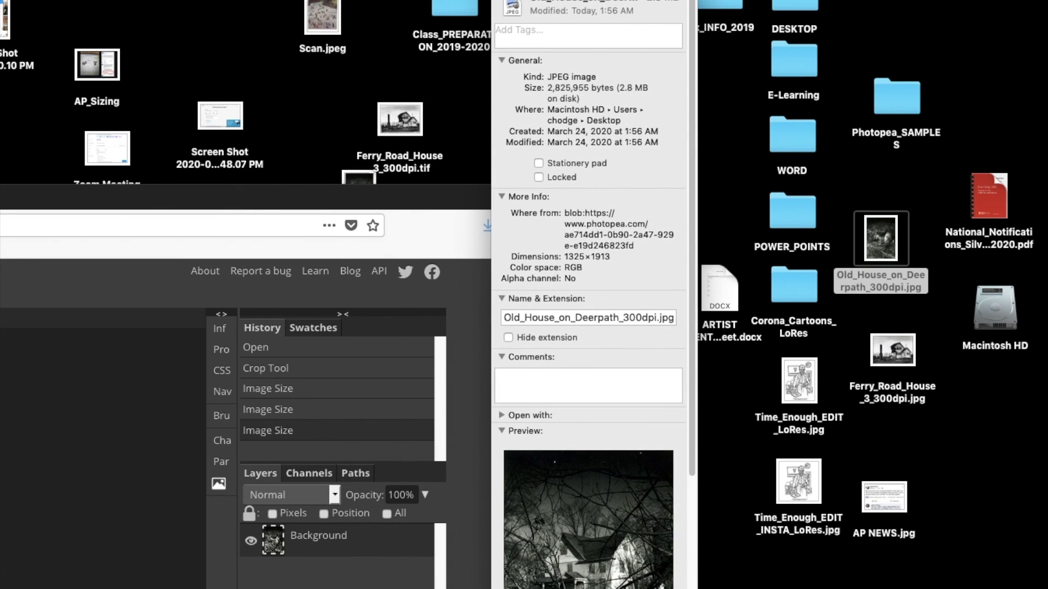
pyautogui.press('super+w')
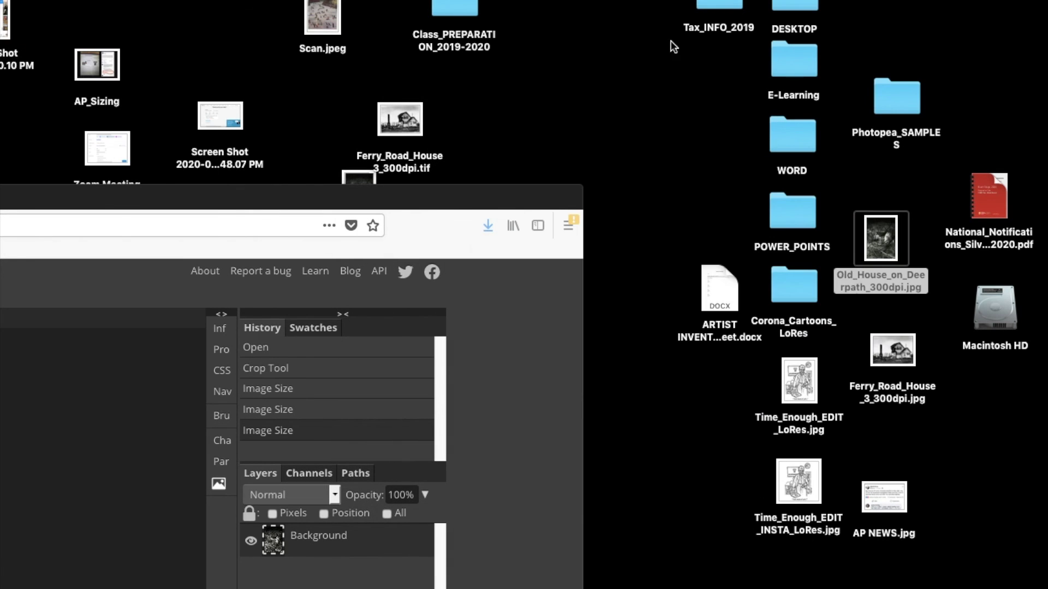
# Open Old_House_on_Deerpath_300dpi.jpg and Ferry_Road_House_3_300dpi.jpg from the desktop and arrange the two image windows side by side to compare them.
pyautogui.doubleClick(885, 245)
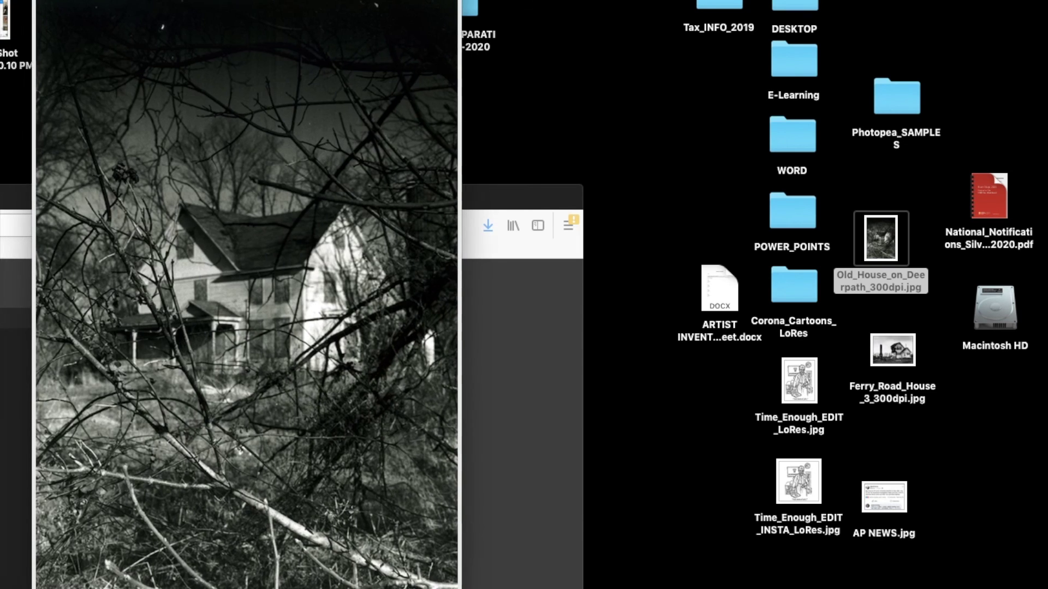
pyautogui.doubleClick(893, 352)
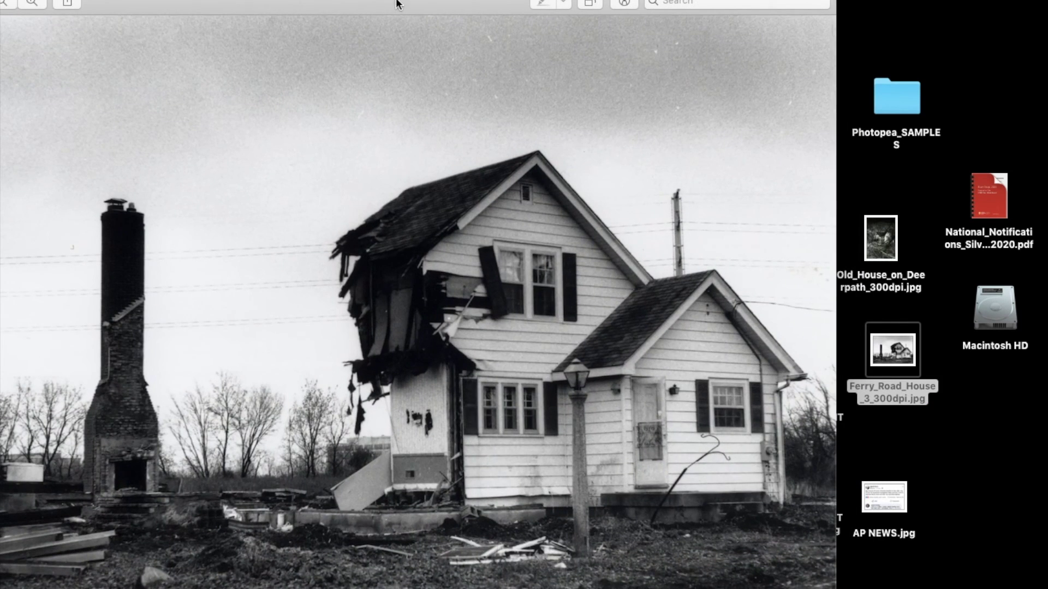
pyautogui.moveTo(398, 5); pyautogui.dragTo(740, 6)
pyautogui.moveTo(251, 0); pyautogui.dragTo(170, 0)
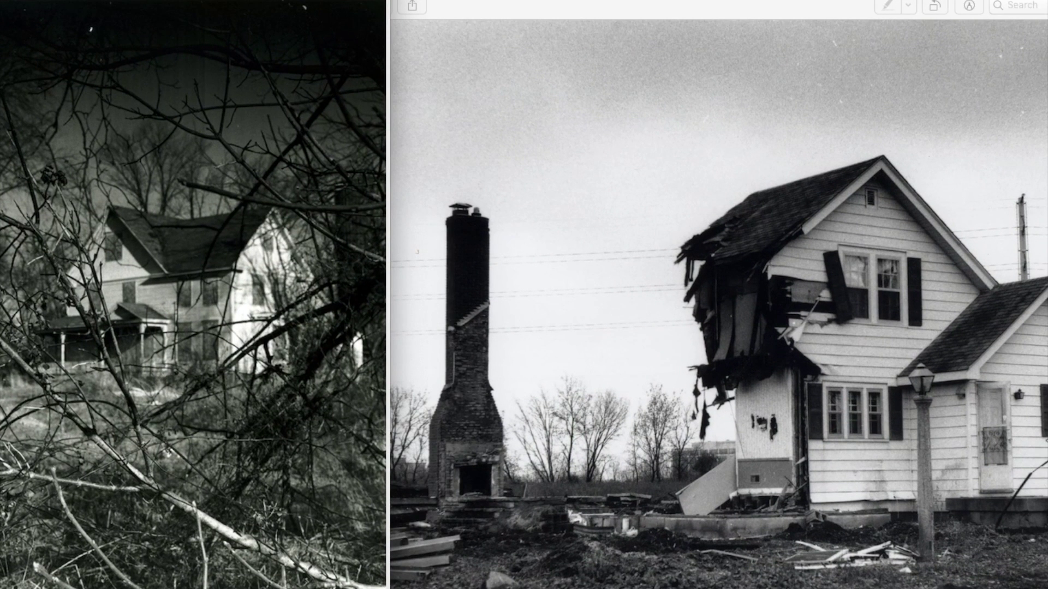